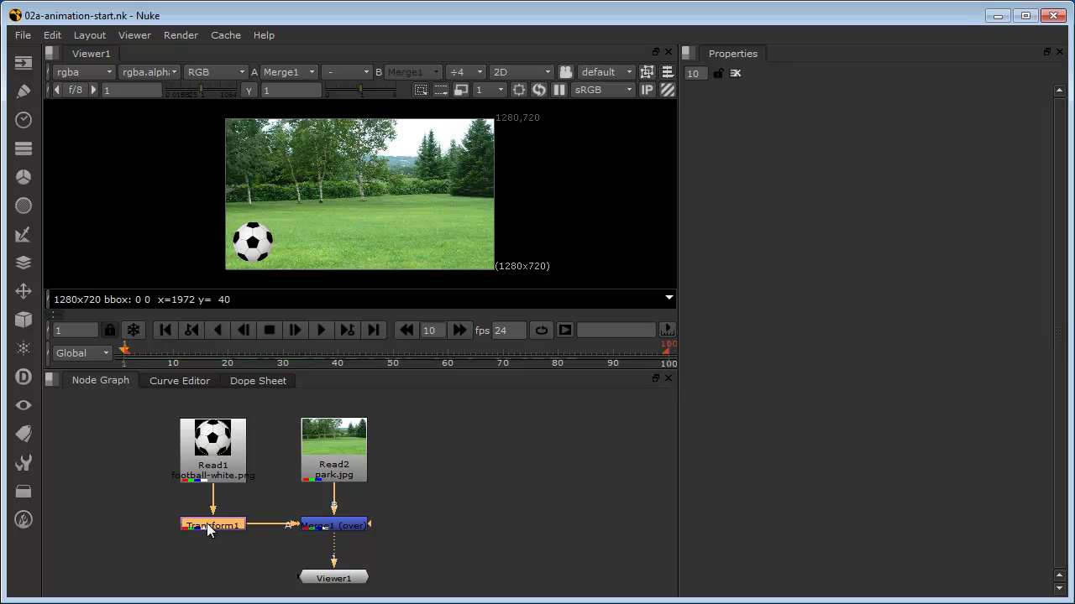
# Open Transform1's properties panel and scrub the timeline to frame 5
pyautogui.doubleClick(207, 523)
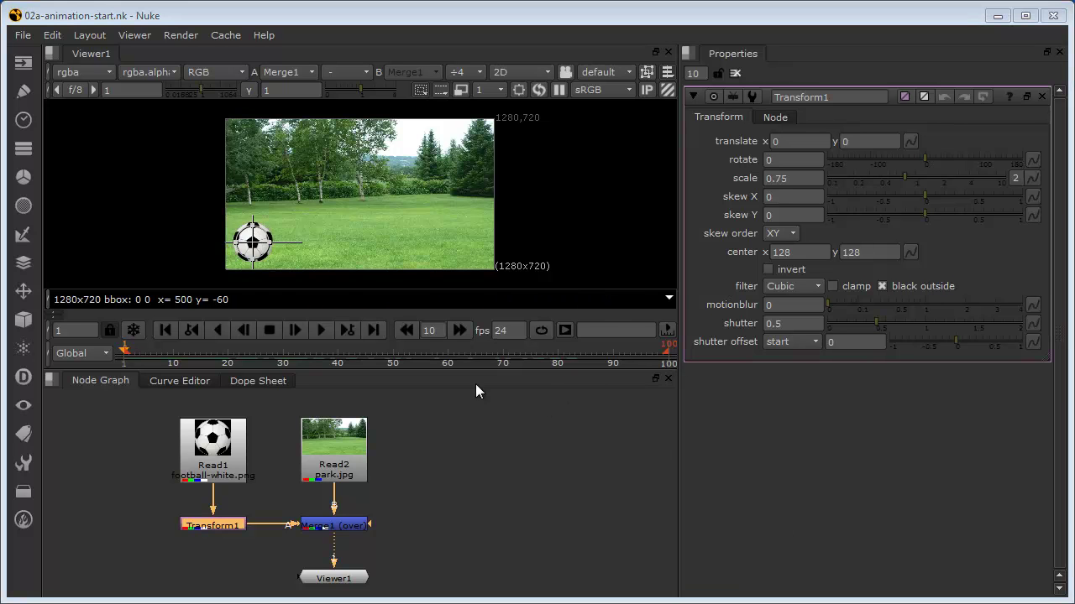
pyautogui.moveTo(128, 356); pyautogui.dragTo(144, 356)
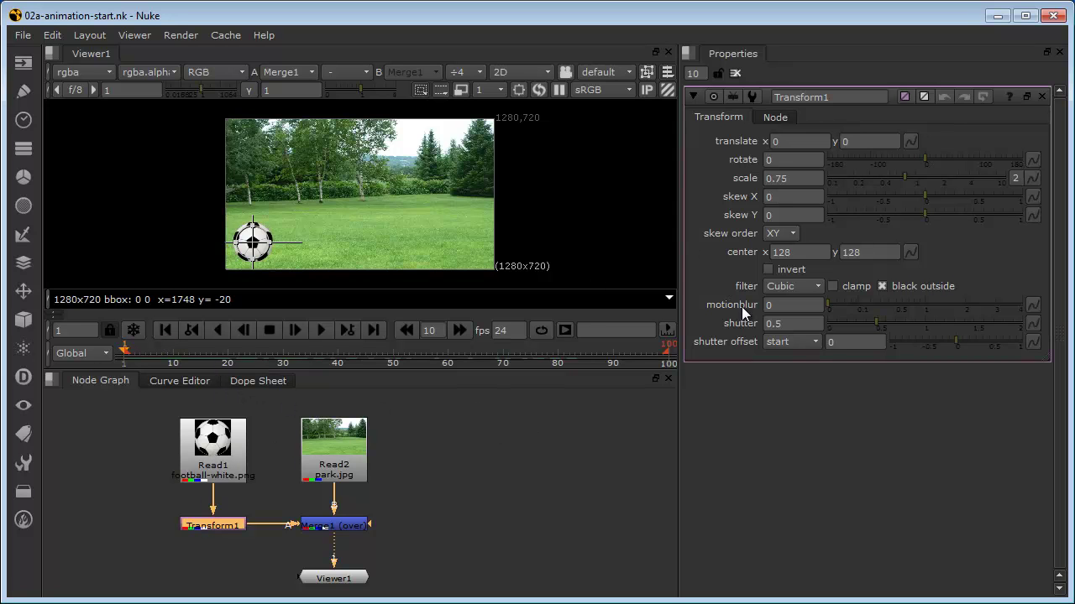
# Key the football's translate at 0, 0 on frame 1, then scrub to frames 10 and 5
pyautogui.click(913, 144)
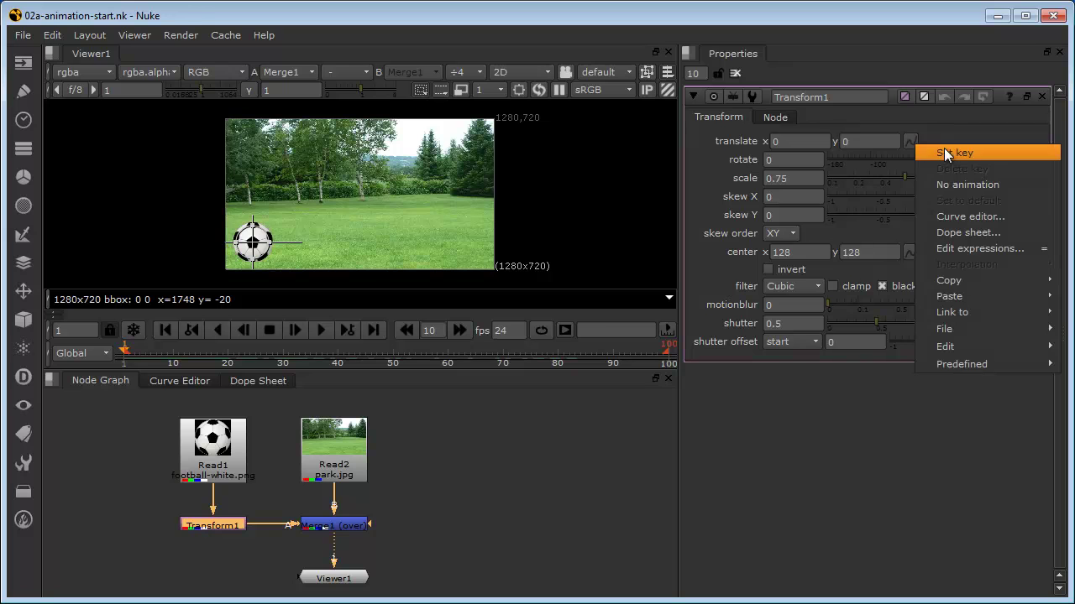
pyautogui.click(945, 153)
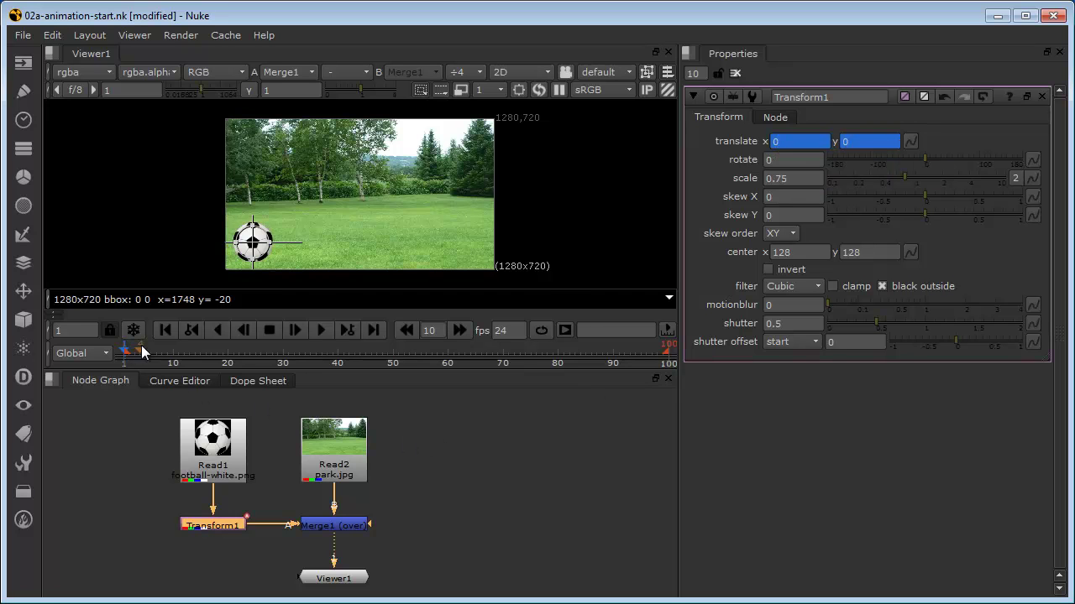
pyautogui.moveTo(142, 347); pyautogui.dragTo(181, 351)
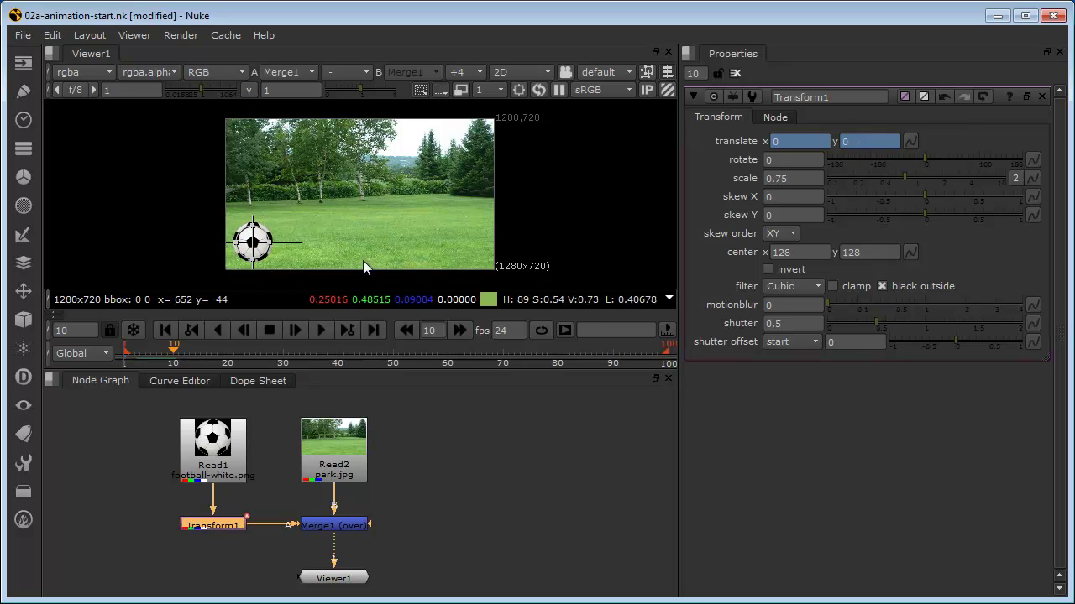
pyautogui.moveTo(172, 353); pyautogui.dragTo(125, 359)
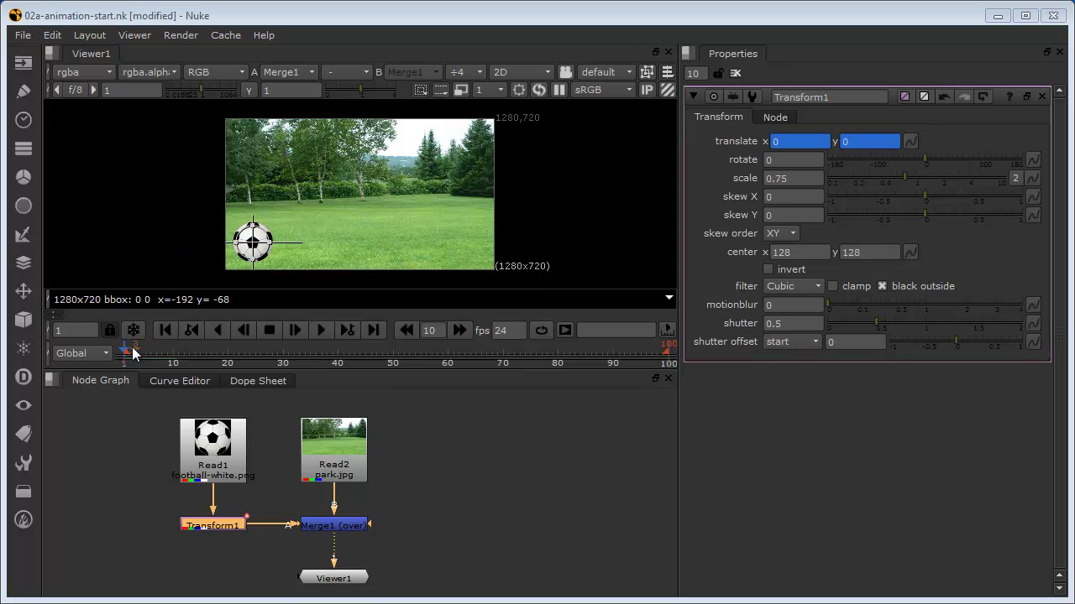
# Key the football rising at frame 18, landing at 34, and peaking at 304, 196 on 48
pyautogui.moveTo(127, 351); pyautogui.dragTo(221, 362)
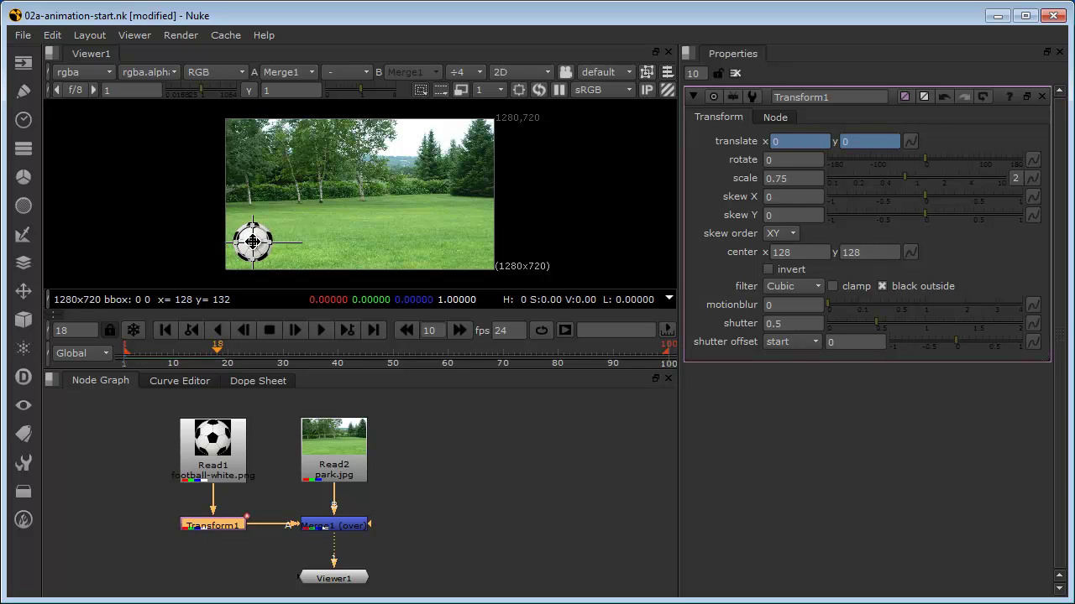
pyautogui.moveTo(253, 241); pyautogui.dragTo(274, 187)
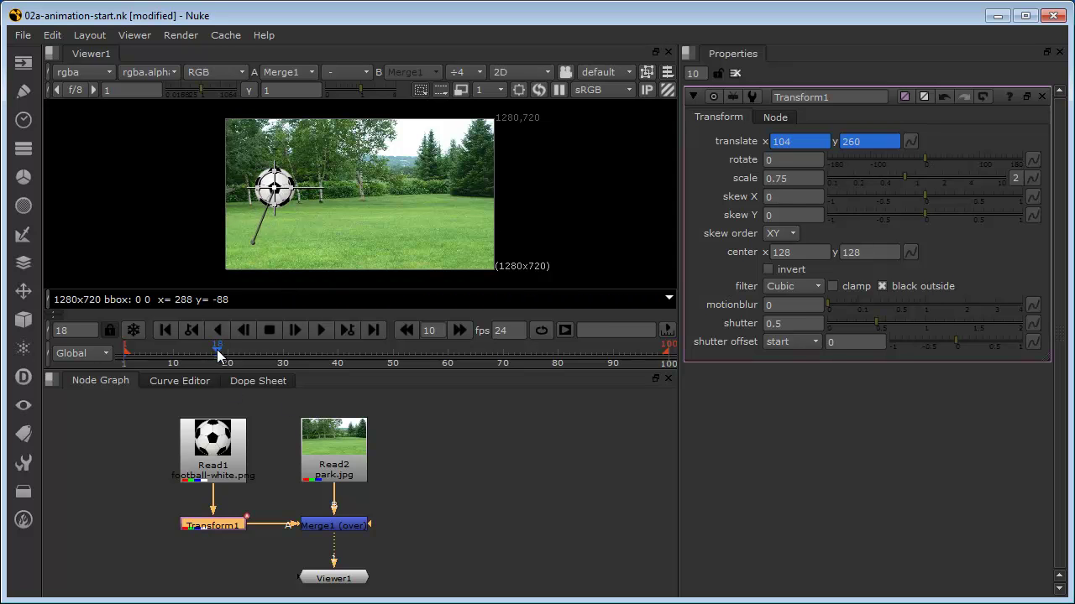
pyautogui.moveTo(220, 356); pyautogui.dragTo(304, 363)
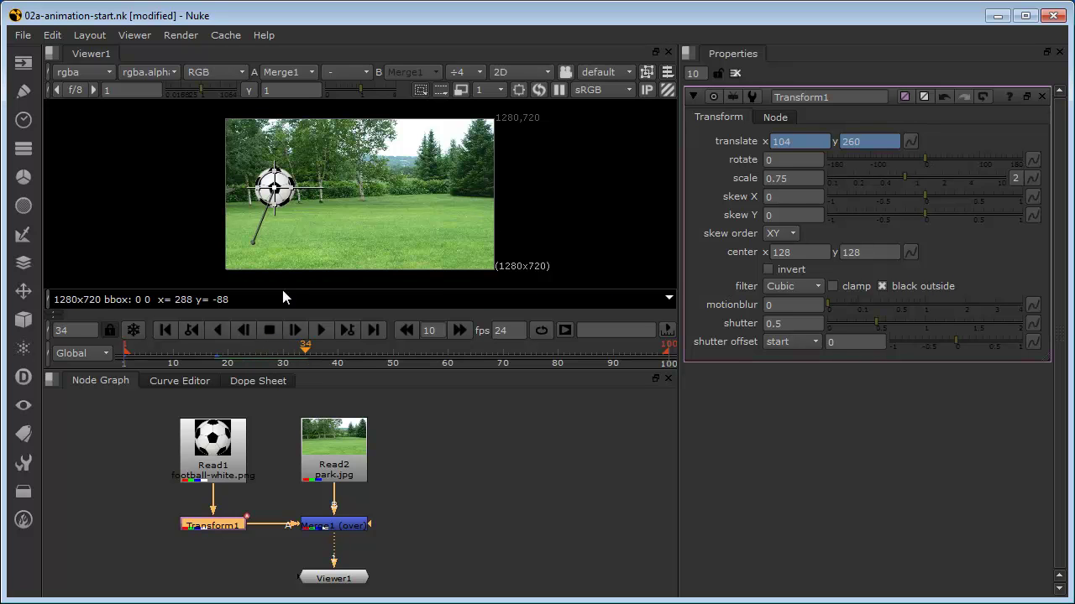
pyautogui.moveTo(269, 185); pyautogui.dragTo(295, 236)
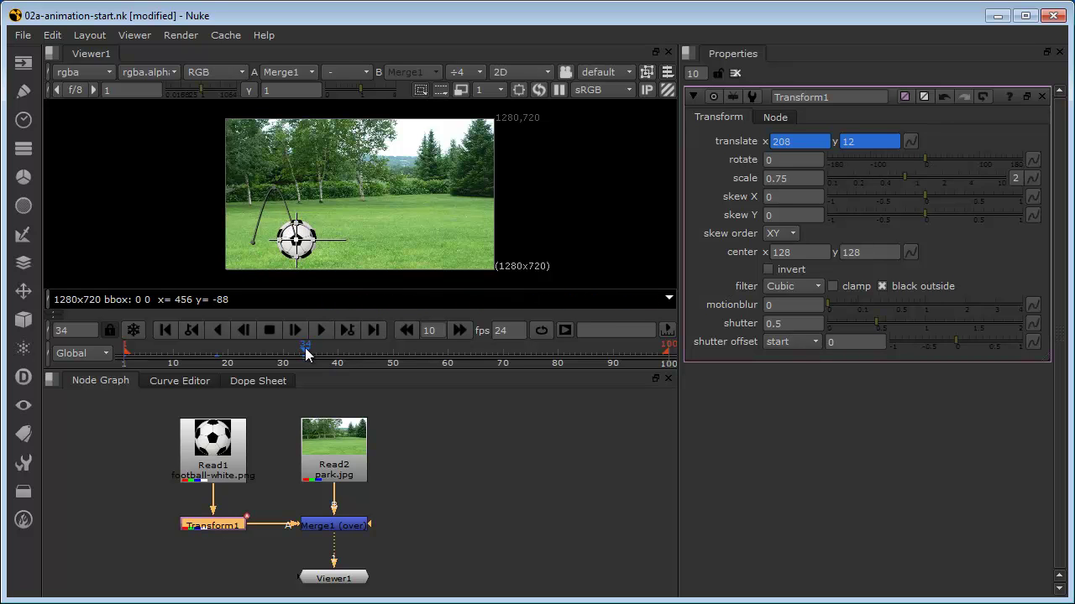
pyautogui.moveTo(306, 353)
pyautogui.mouseDown()
pyautogui.moveTo(393, 357)
pyautogui.moveTo(384, 360)
pyautogui.mouseUp()
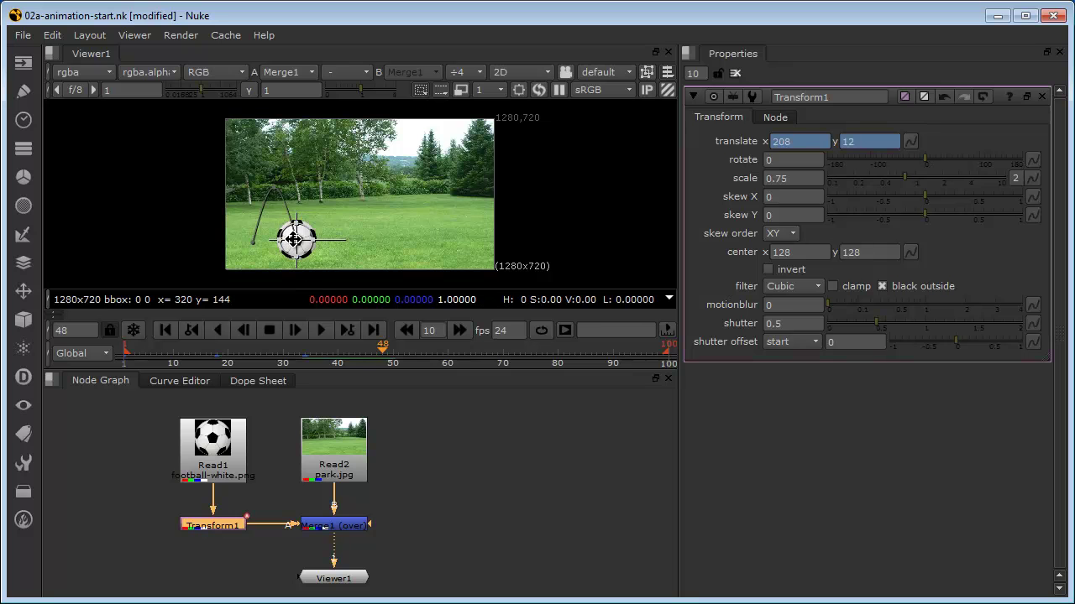
pyautogui.moveTo(293, 240)
pyautogui.mouseDown()
pyautogui.moveTo(322, 193)
pyautogui.moveTo(315, 201)
pyautogui.mouseUp()
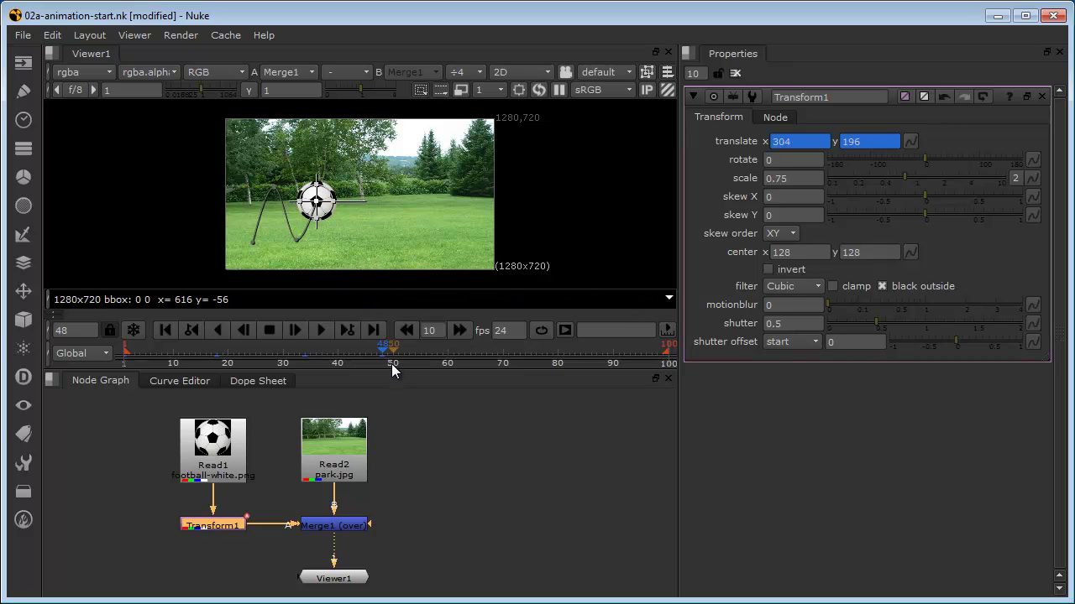
# Key bounce positions at frames 60, 71, 81, 88 and 94, ending at 604, 36 on the grass
pyautogui.moveTo(384, 348); pyautogui.dragTo(445, 354)
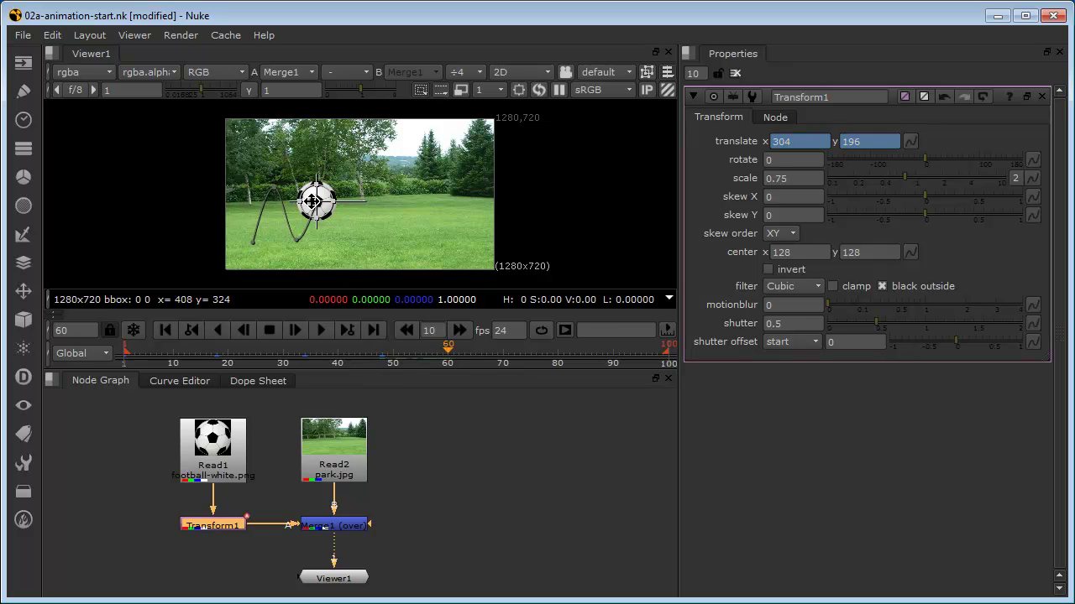
pyautogui.moveTo(312, 202); pyautogui.dragTo(330, 238)
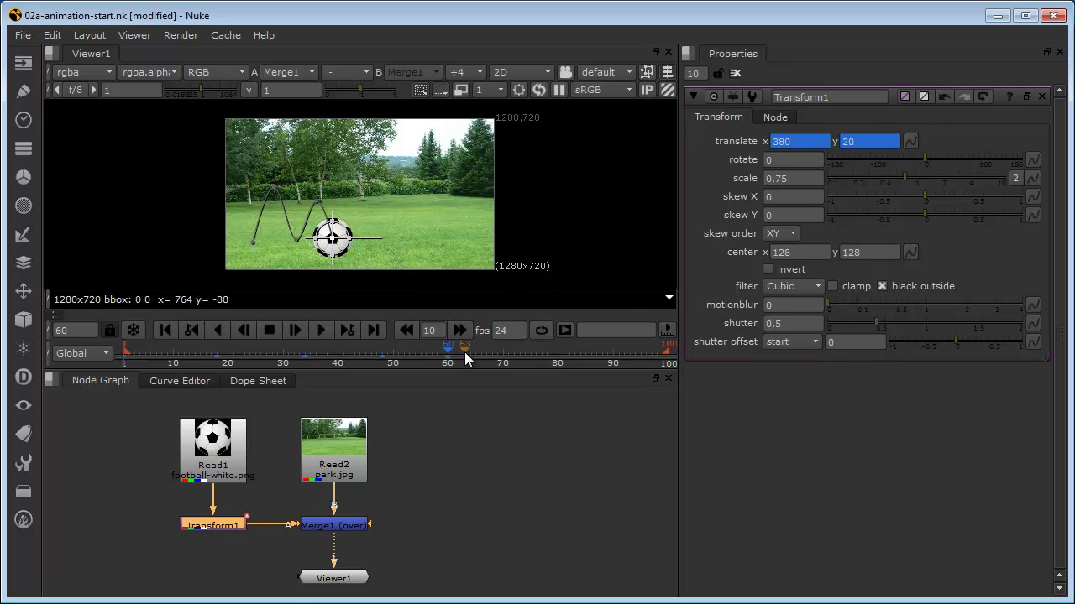
pyautogui.click(508, 359)
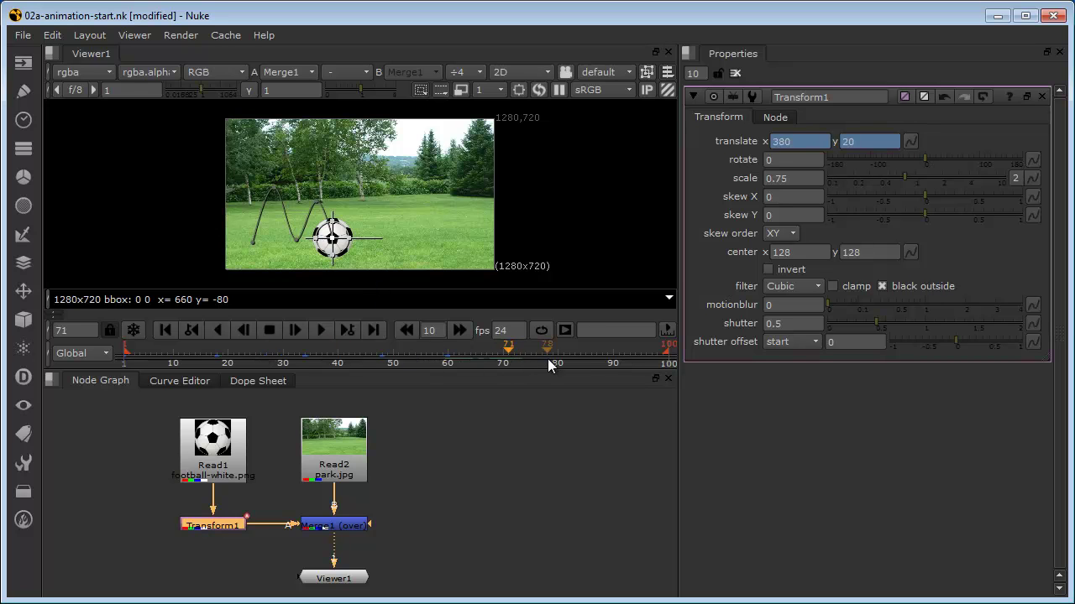
pyautogui.moveTo(335, 238); pyautogui.dragTo(347, 207)
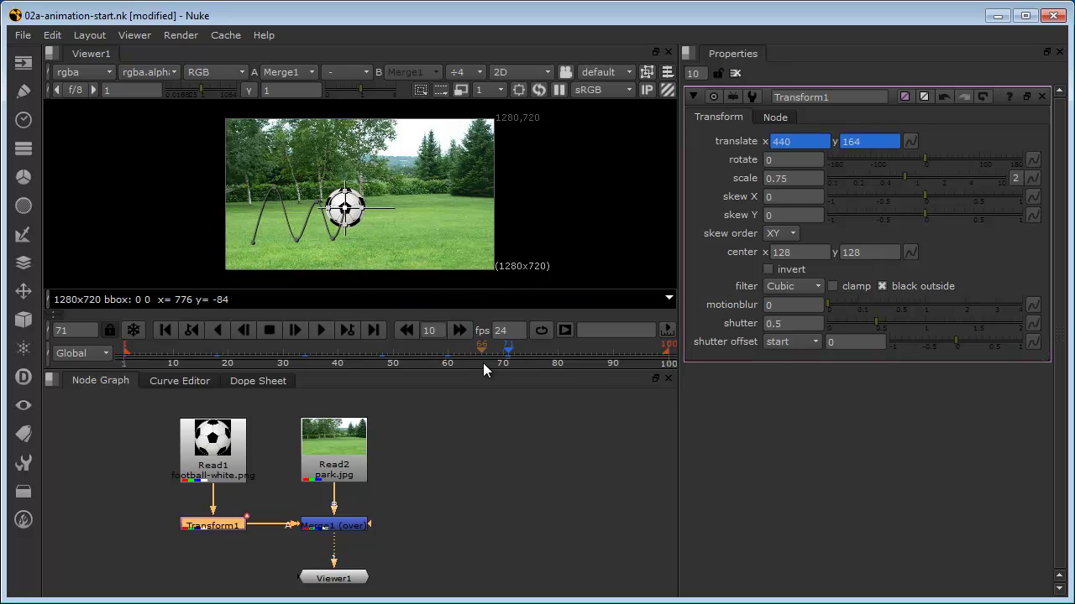
pyautogui.click(521, 354)
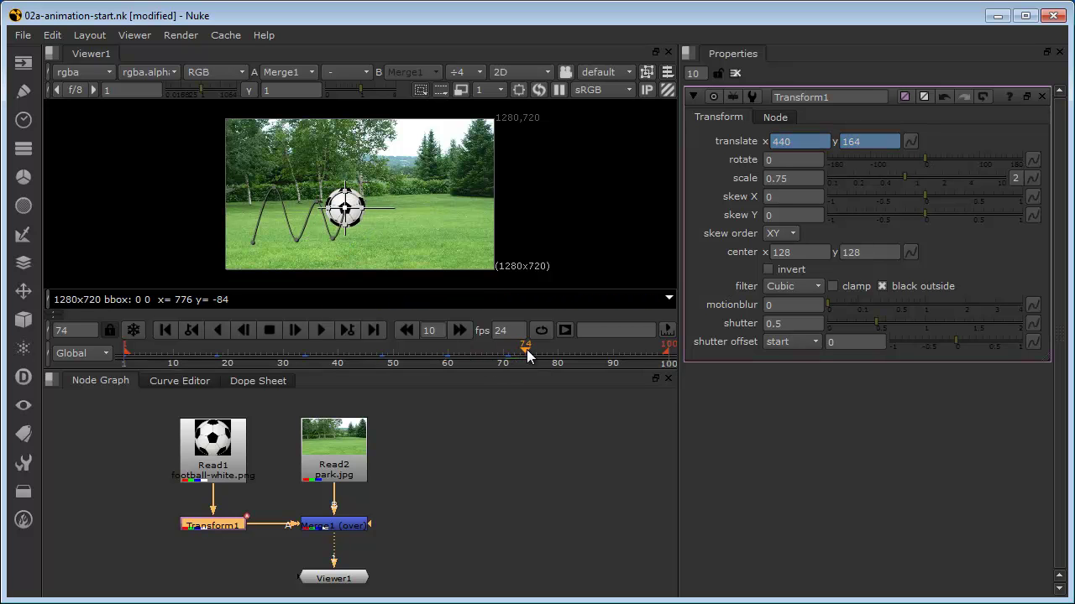
pyautogui.moveTo(527, 354); pyautogui.dragTo(563, 363)
pyautogui.moveTo(345, 207); pyautogui.dragTo(362, 238)
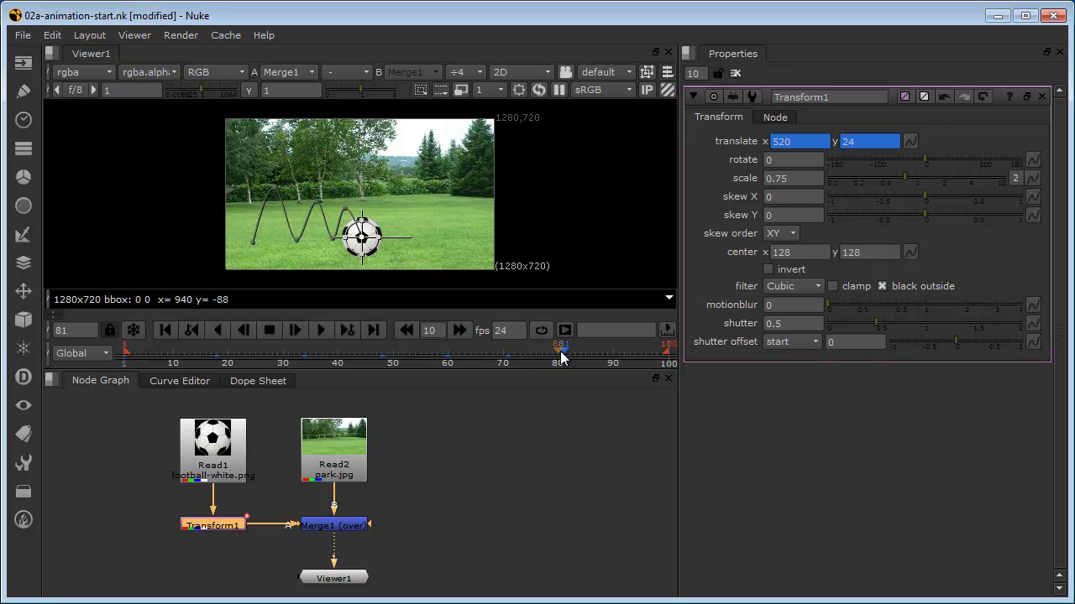
pyautogui.moveTo(551, 356); pyautogui.dragTo(603, 357)
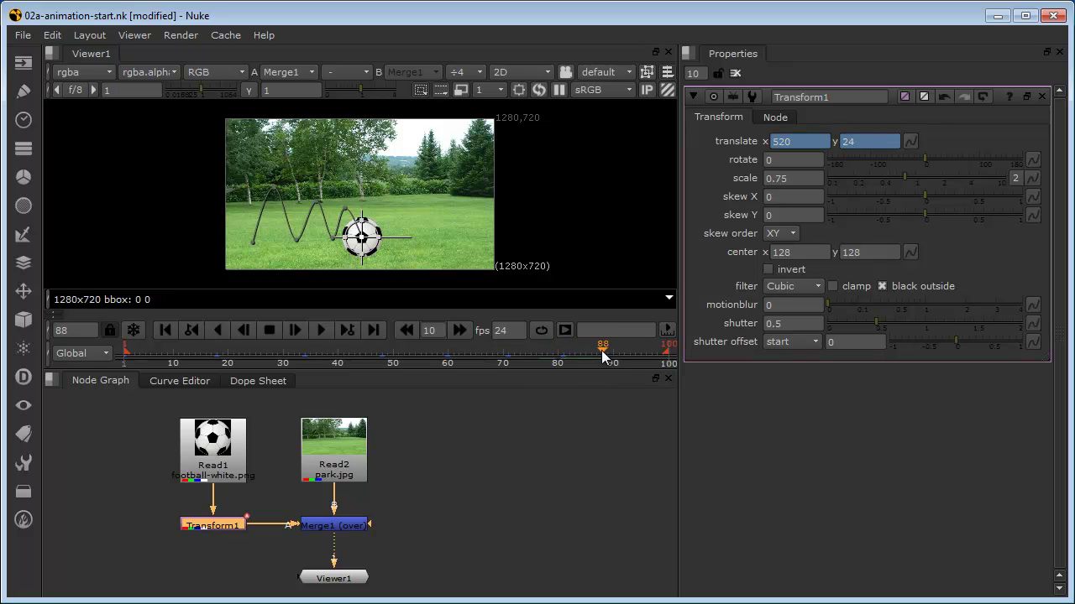
pyautogui.moveTo(362, 241); pyautogui.dragTo(370, 215)
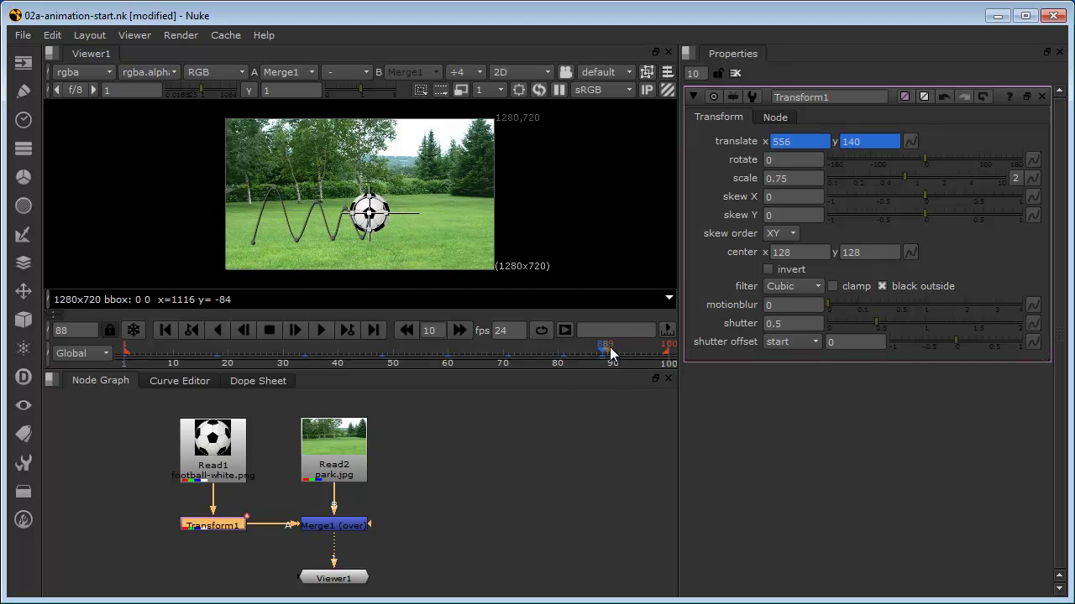
pyautogui.moveTo(609, 354); pyautogui.dragTo(635, 353)
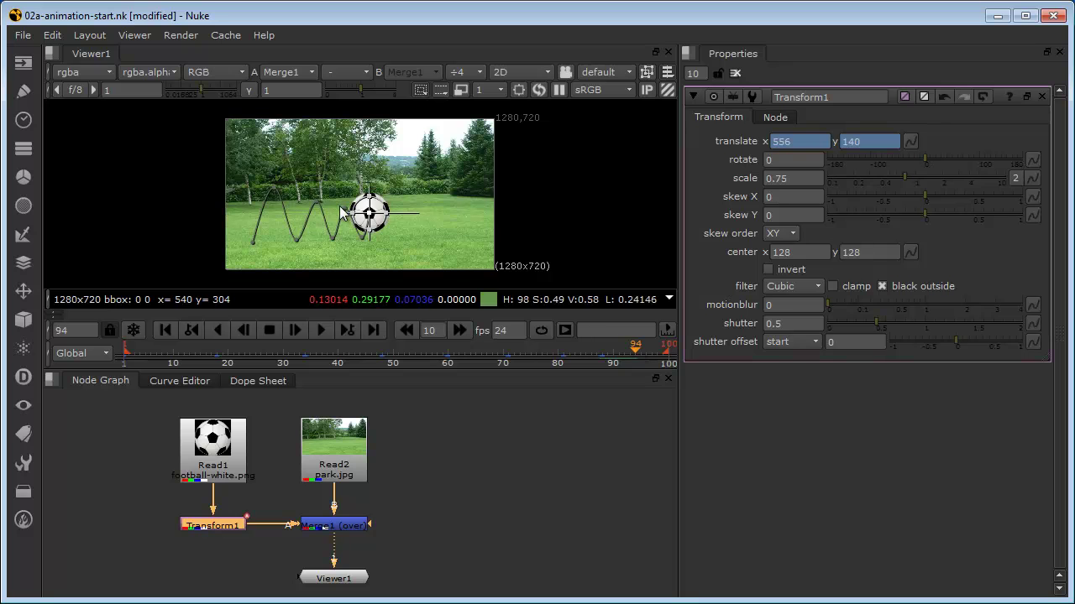
pyautogui.moveTo(370, 213); pyautogui.dragTo(379, 234)
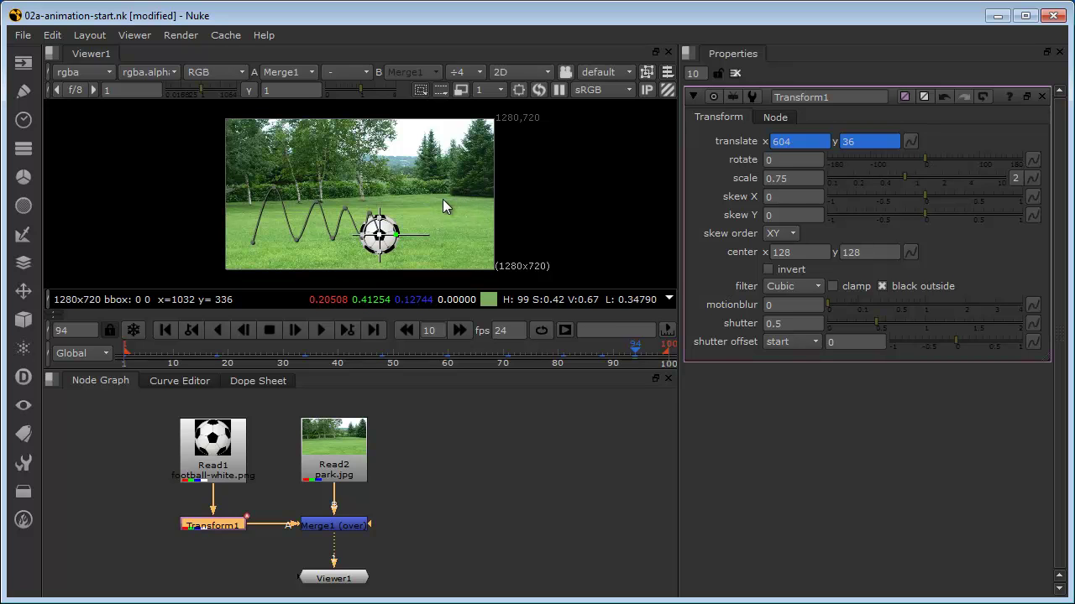
# Toggle viewer overlays with O until the motion path and transform handle are hidden
pyautogui.press('o')
pyautogui.press('o')
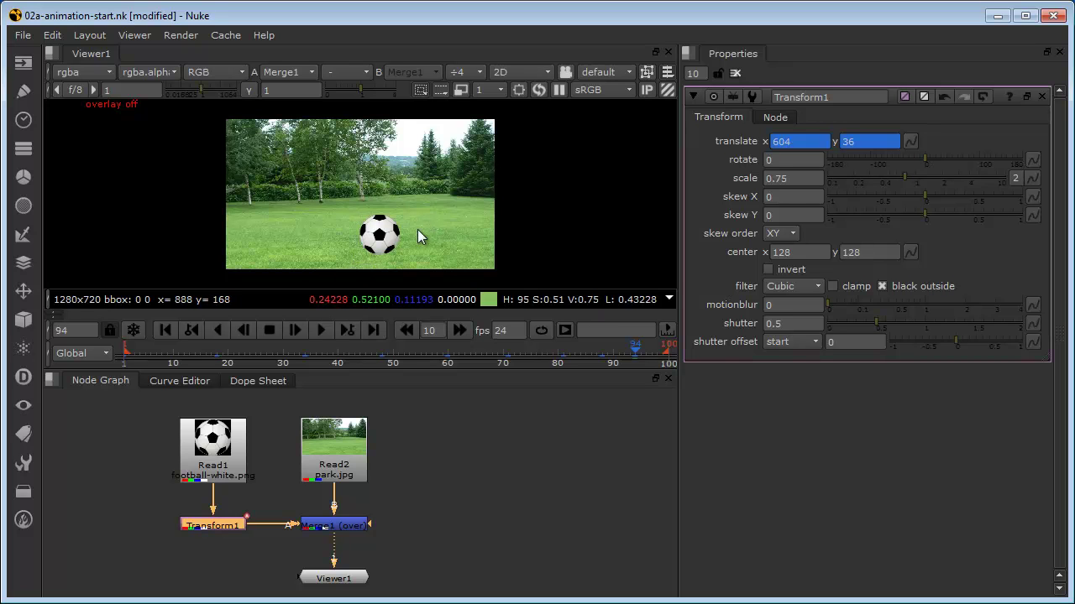
pyautogui.press('o')
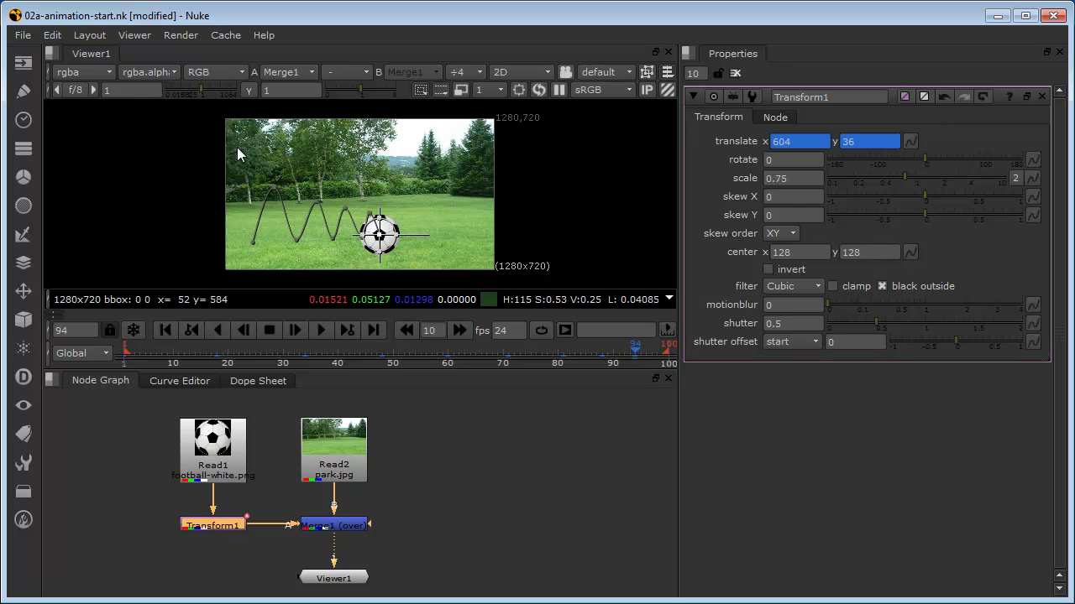
pyautogui.press('o')
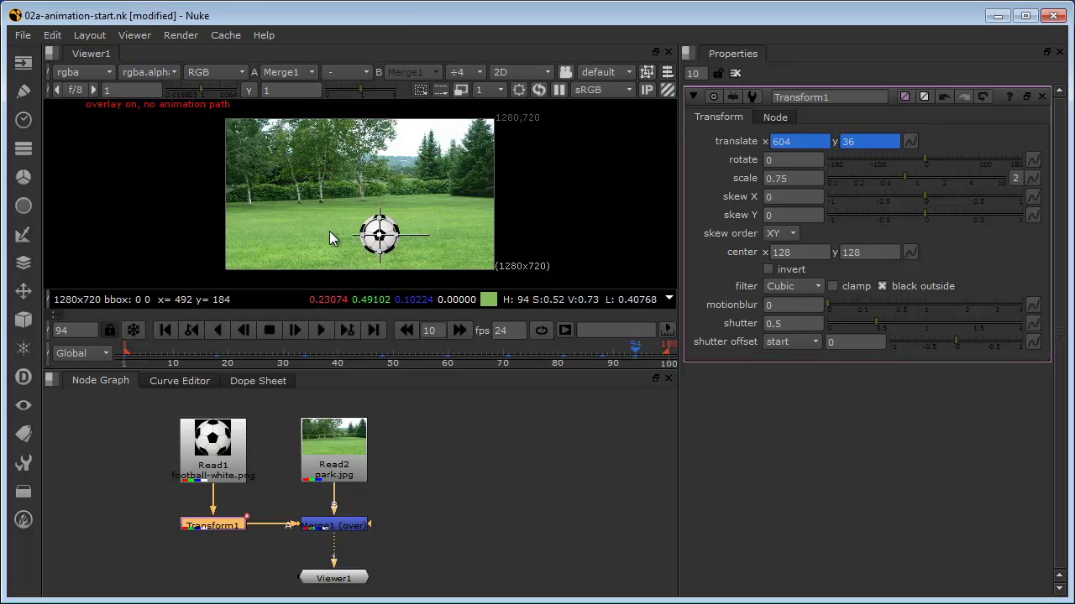
pyautogui.press('o')
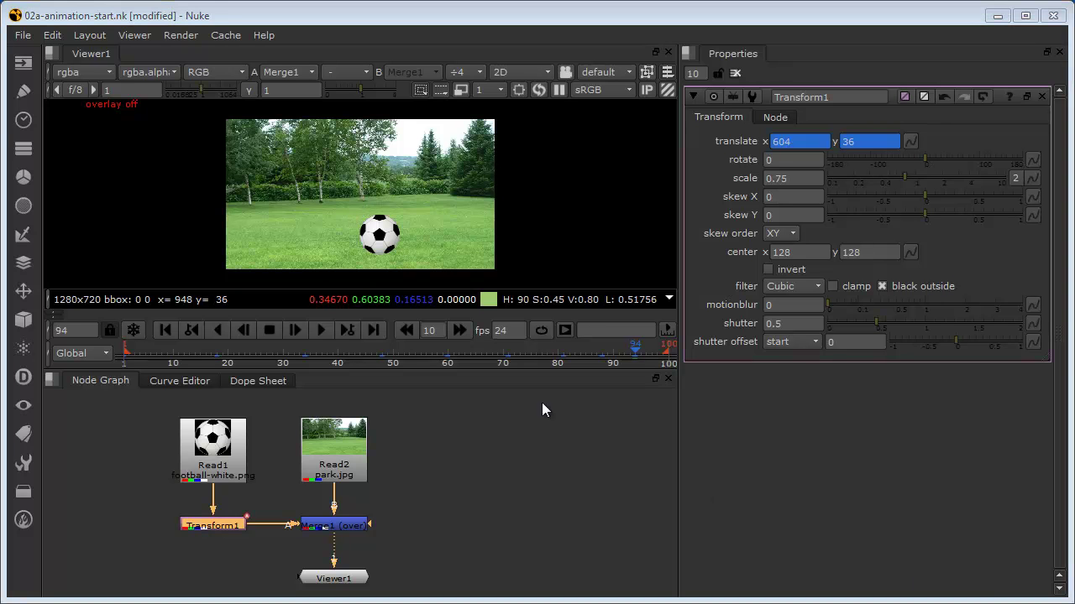
# Play the bounce from frame 1 and stop it around frame 6
pyautogui.moveTo(191, 347); pyautogui.dragTo(124, 352)
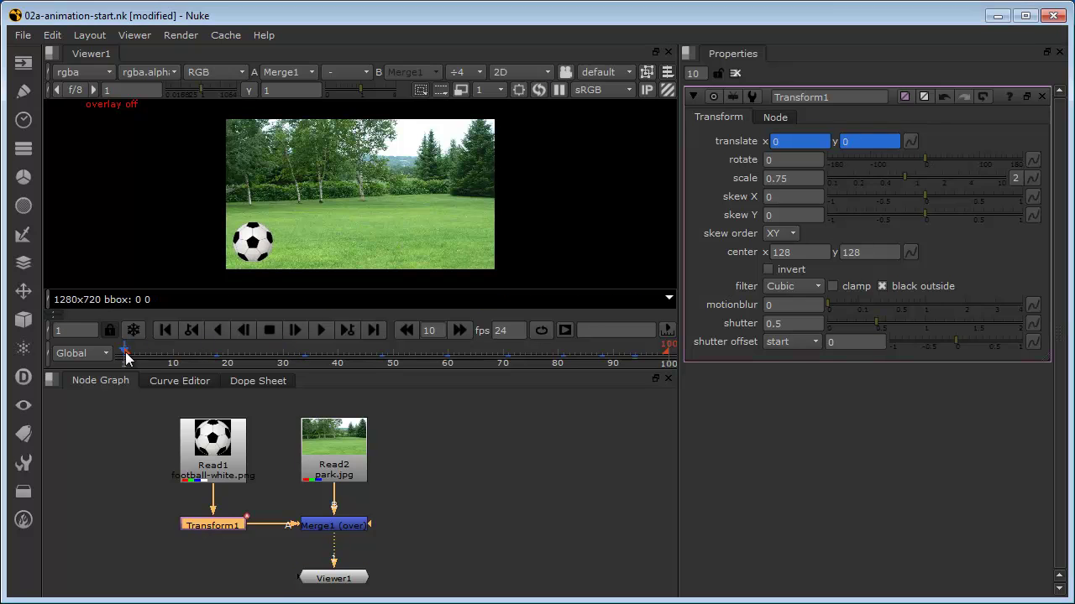
pyautogui.click(323, 330)
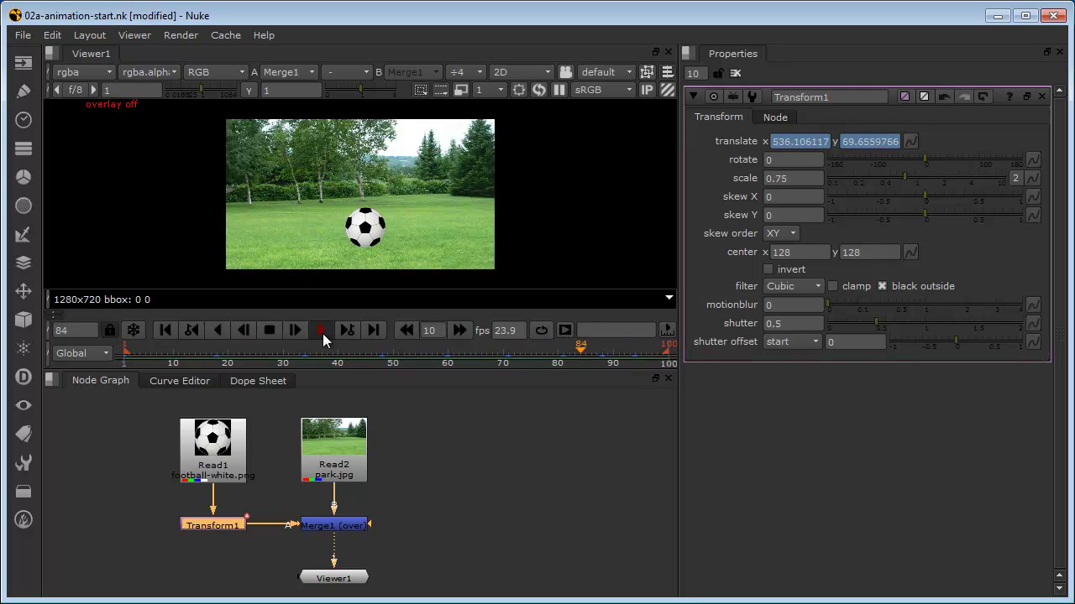
pyautogui.click(269, 330)
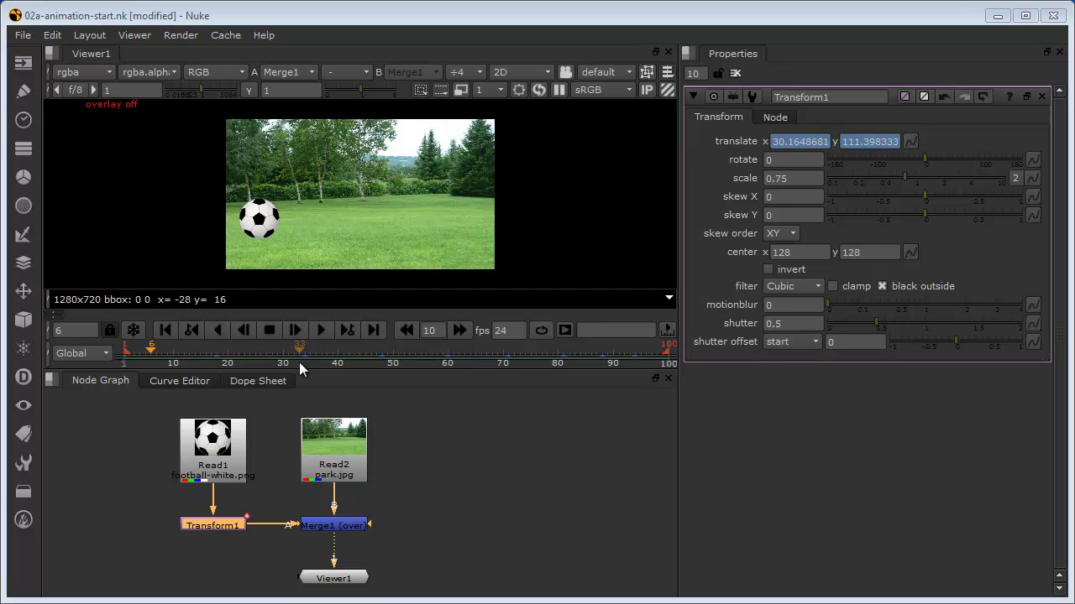
# In the Dope Sheet, move the final translate keyframe to frame 100
pyautogui.click(257, 382)
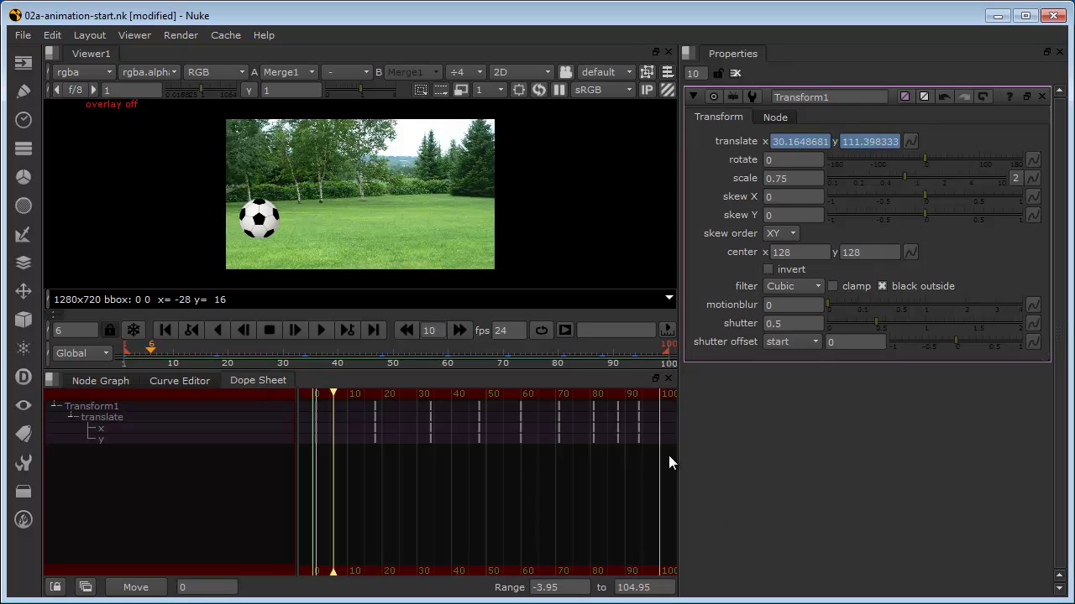
pyautogui.moveTo(663, 454); pyautogui.dragTo(299, 389)
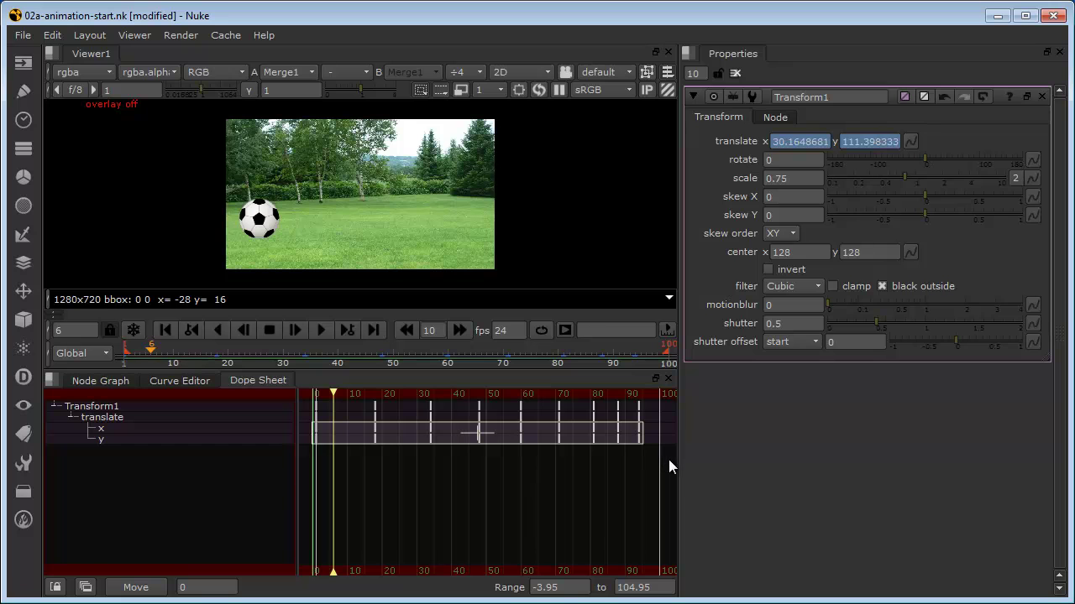
pyautogui.moveTo(632, 361); pyautogui.dragTo(668, 359)
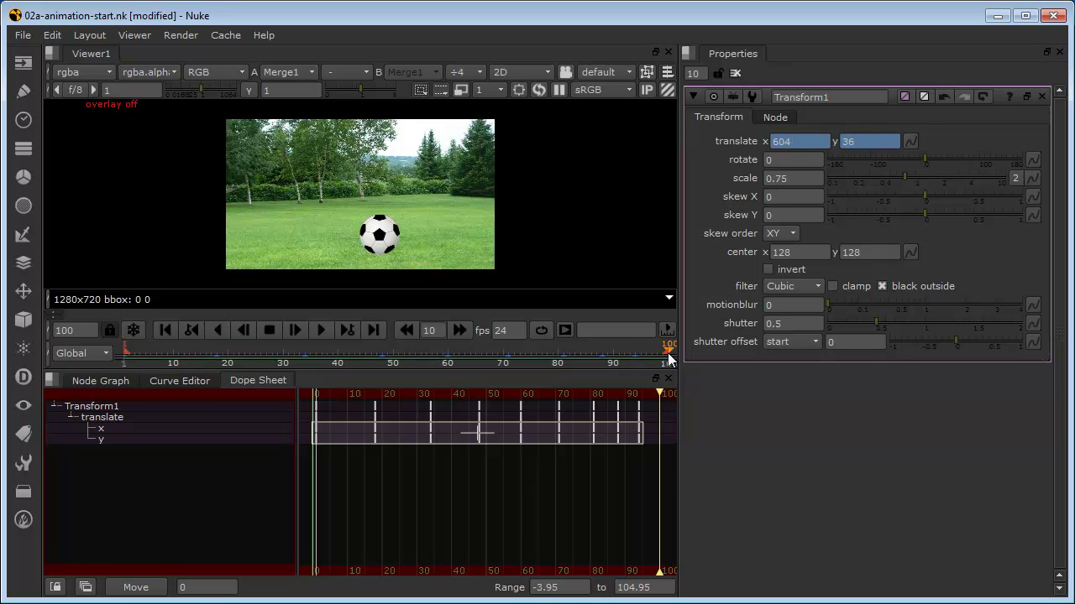
pyautogui.moveTo(671, 475); pyautogui.dragTo(628, 391)
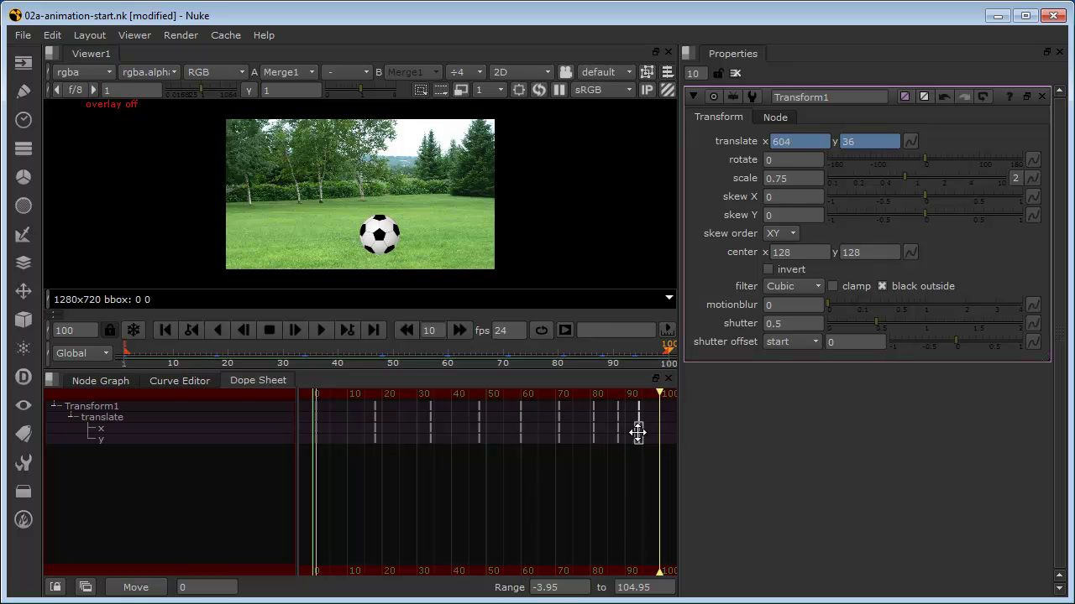
pyautogui.moveTo(638, 432)
pyautogui.mouseDown()
pyautogui.moveTo(659, 432)
pyautogui.moveTo(607, 398)
pyautogui.mouseUp()
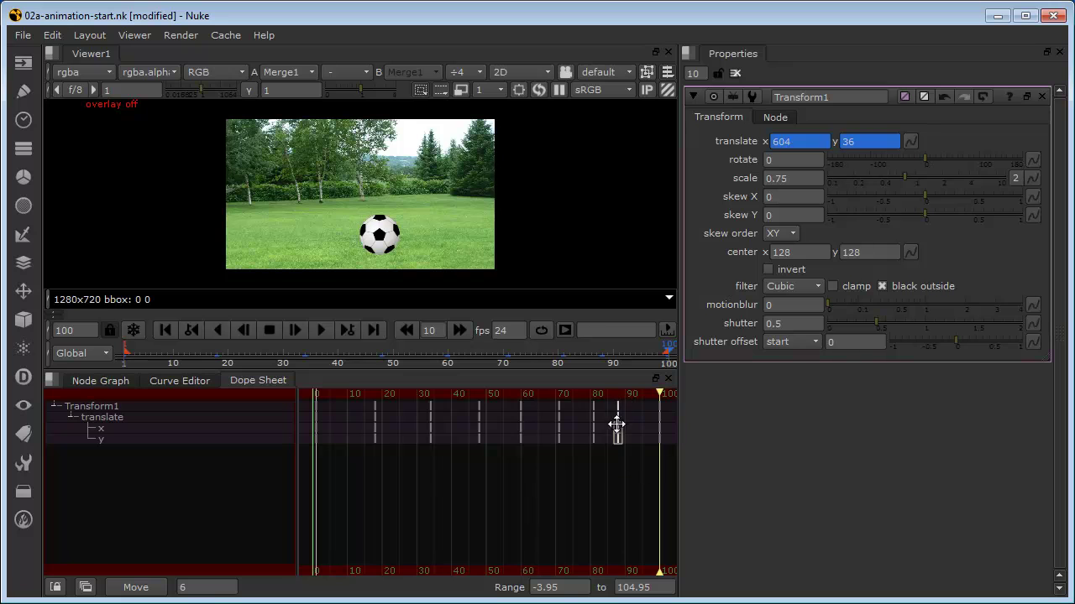
# Respace the keys near frames 88, 80 and 70 by one or two frames
pyautogui.moveTo(618, 436); pyautogui.dragTo(582, 390)
pyautogui.moveTo(594, 441); pyautogui.dragTo(606, 391)
pyautogui.moveTo(626, 440); pyautogui.dragTo(629, 442)
pyautogui.moveTo(569, 452); pyautogui.dragTo(550, 391)
pyautogui.moveTo(558, 435); pyautogui.dragTo(552, 436)
# Nudge the keys near frames 33, 17 and 32 a frame or two earlier, then deselect
pyautogui.moveTo(504, 395); pyautogui.dragTo(516, 435)
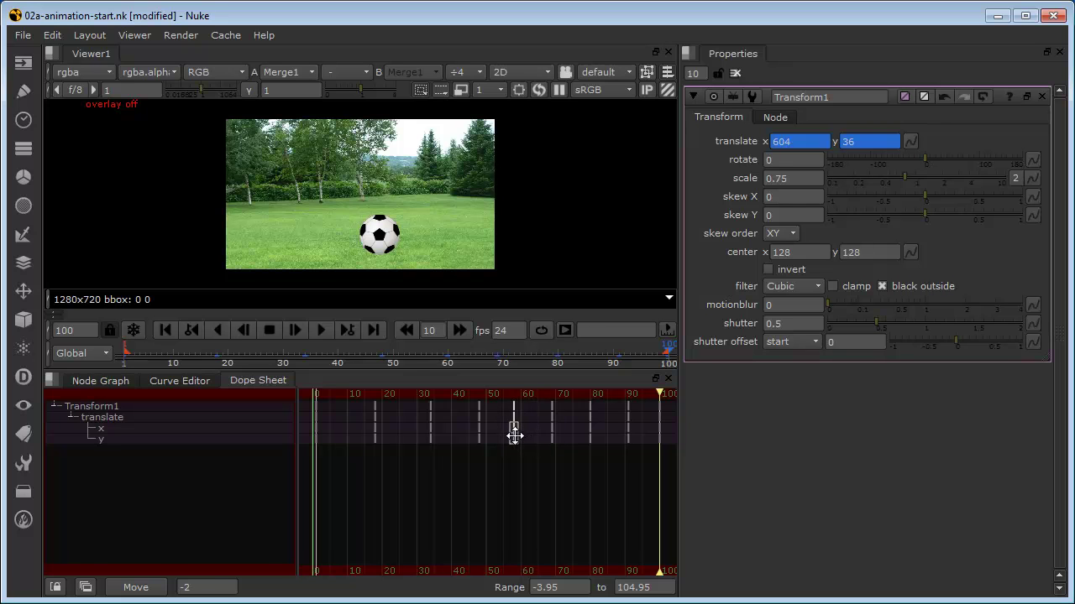
pyautogui.moveTo(463, 402)
pyautogui.mouseDown()
pyautogui.moveTo(472, 436)
pyautogui.moveTo(411, 393)
pyautogui.mouseUp()
pyautogui.moveTo(431, 439); pyautogui.dragTo(428, 441)
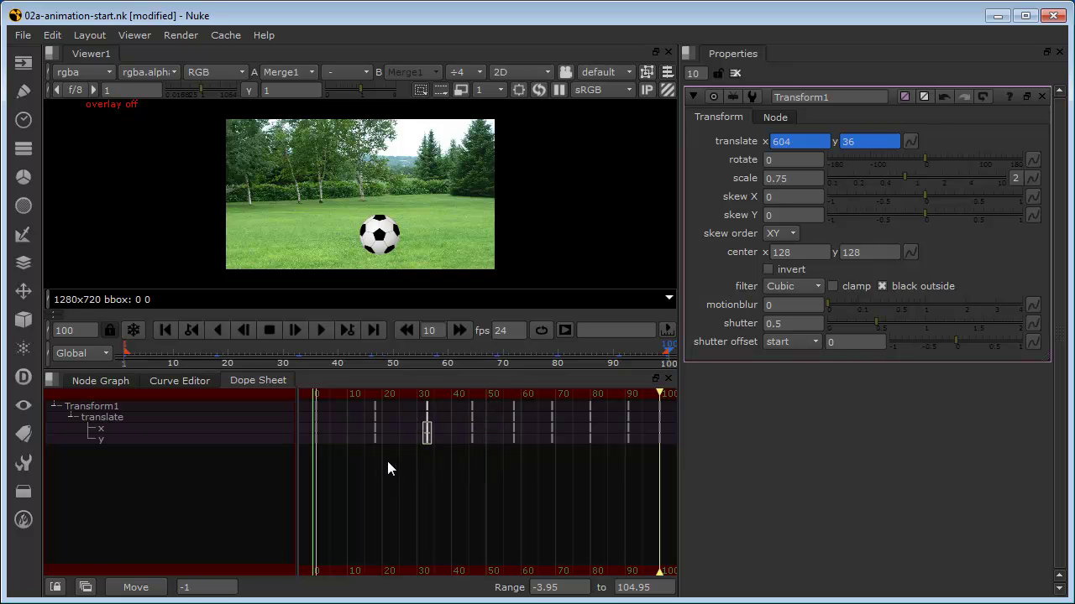
pyautogui.moveTo(386, 468); pyautogui.dragTo(366, 388)
pyautogui.moveTo(375, 427); pyautogui.dragTo(367, 433)
pyautogui.click(445, 439)
pyautogui.moveTo(417, 402); pyautogui.dragTo(420, 406)
pyautogui.moveTo(469, 442); pyautogui.dragTo(466, 443)
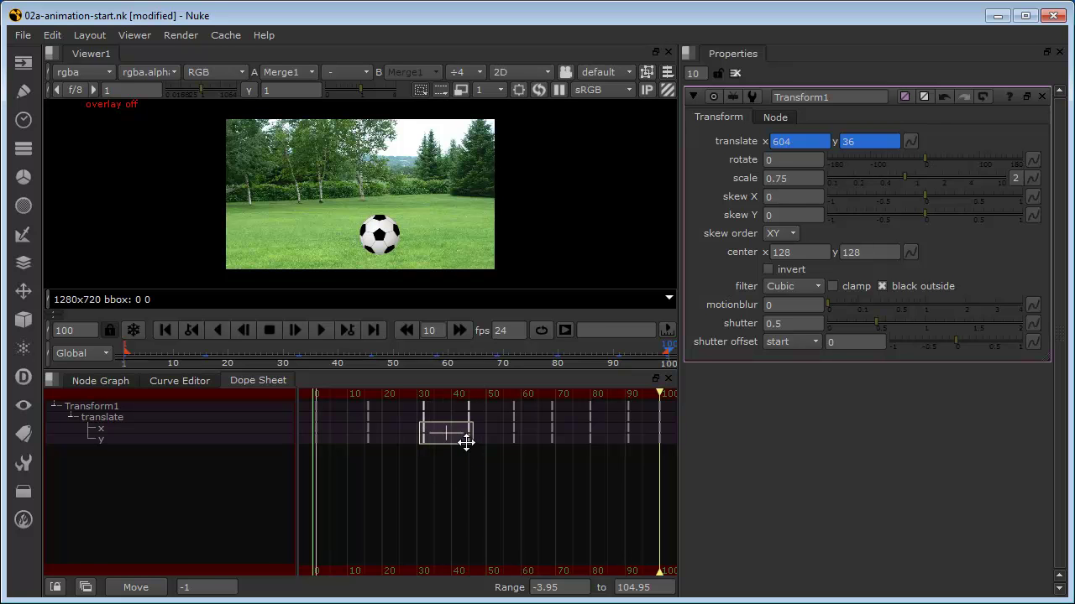
pyautogui.click(450, 514)
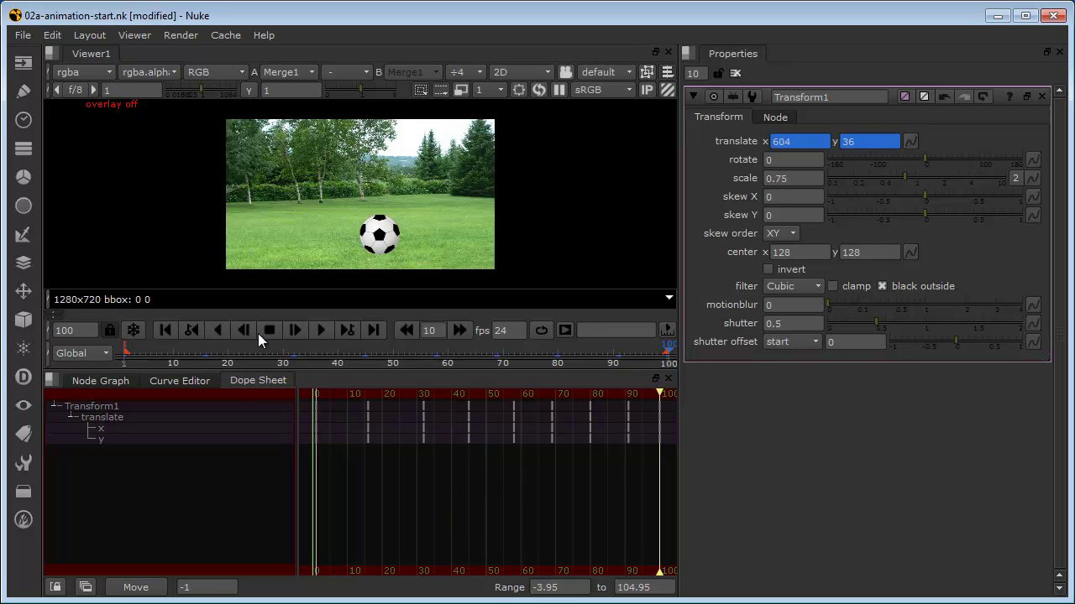
# Play and stop the retimed bounce, then scrub back to frame 1 and through the first bounce
pyautogui.click(319, 331)
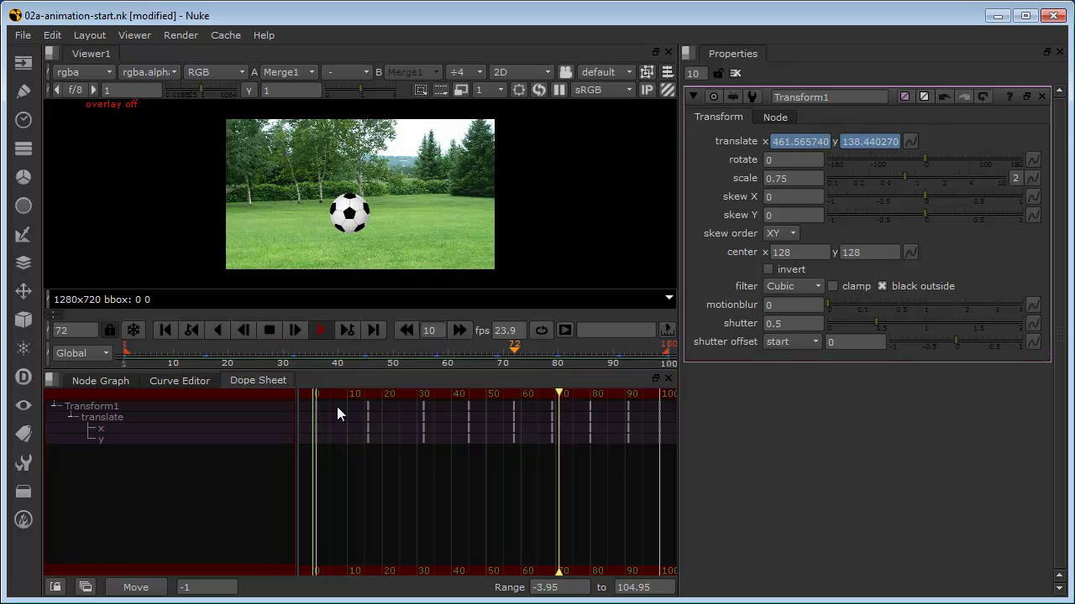
pyautogui.click(269, 330)
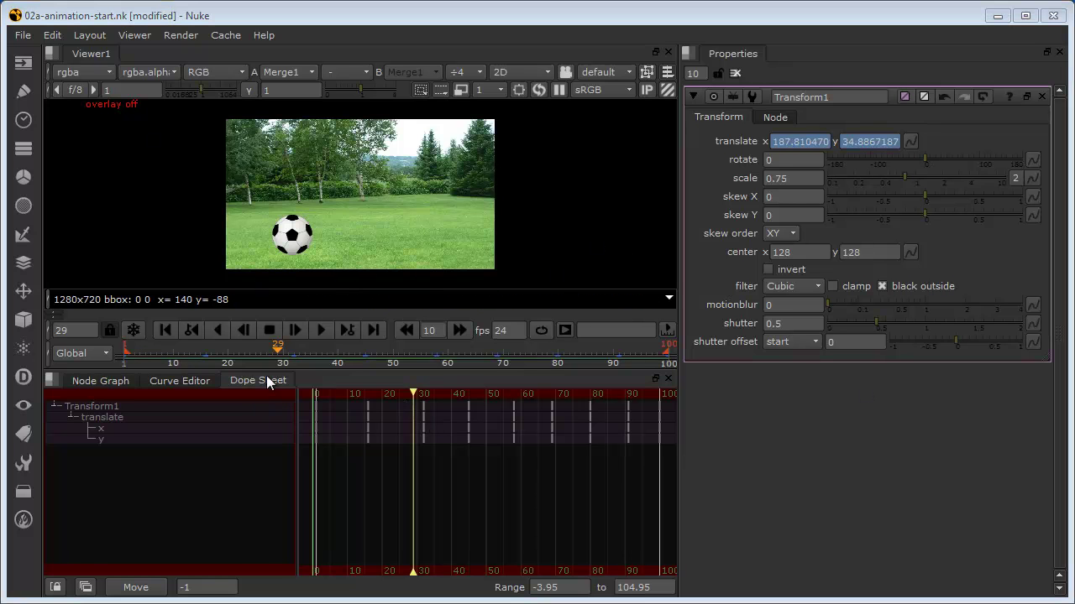
pyautogui.moveTo(274, 350)
pyautogui.mouseDown()
pyautogui.moveTo(144, 350)
pyautogui.moveTo(292, 355)
pyautogui.moveTo(126, 357)
pyautogui.mouseUp()
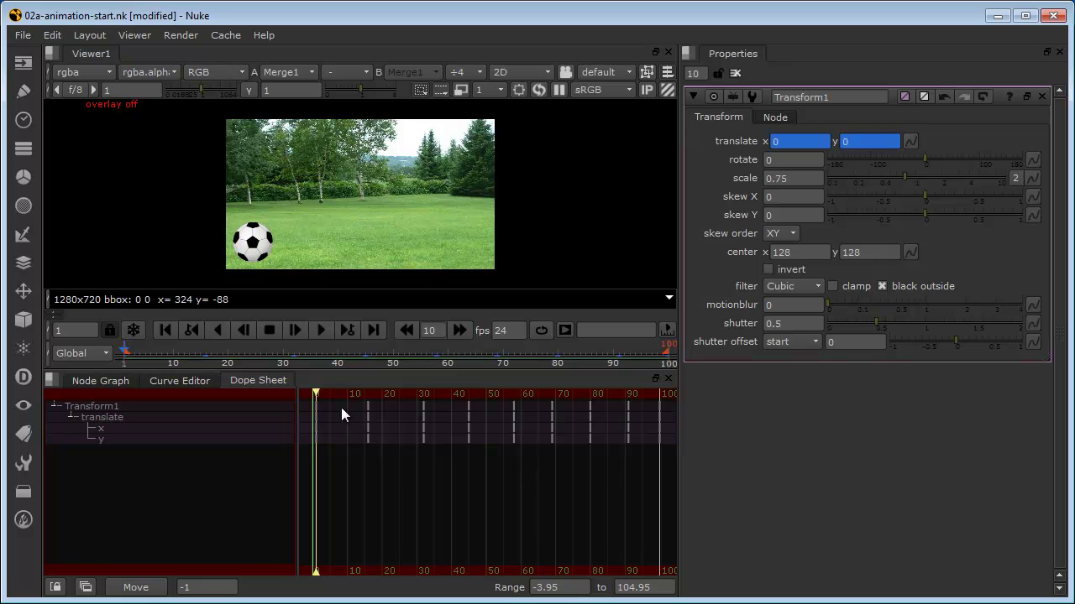
pyautogui.moveTo(316, 392)
pyautogui.mouseDown()
pyautogui.moveTo(367, 392)
pyautogui.moveTo(315, 393)
pyautogui.mouseUp()
# Open the Curve Editor and isolate Transform1's translate y curve
pyautogui.click(172, 381)
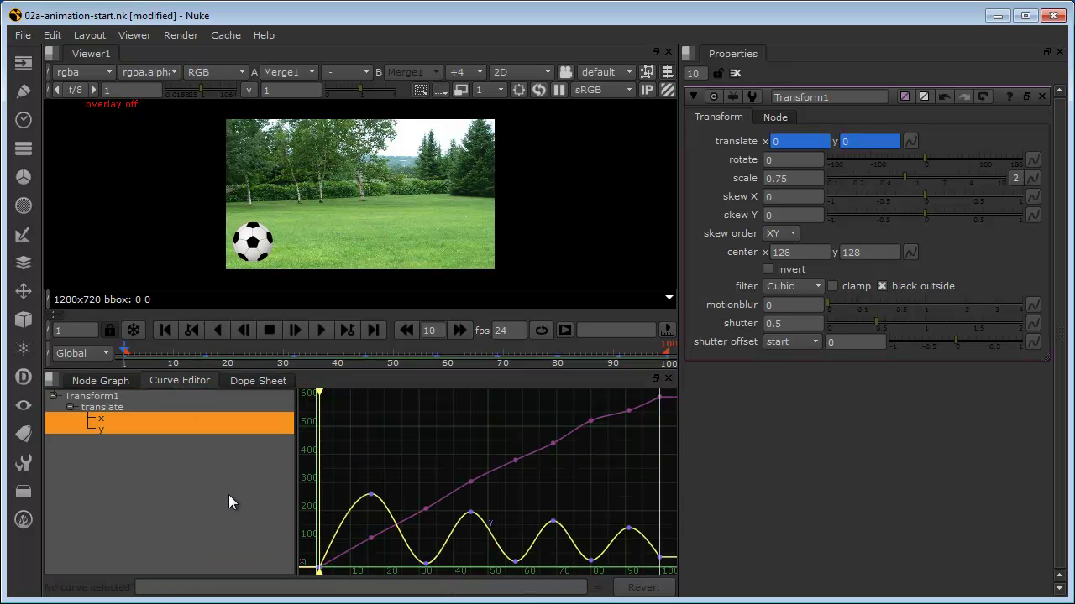
pyautogui.click(108, 429)
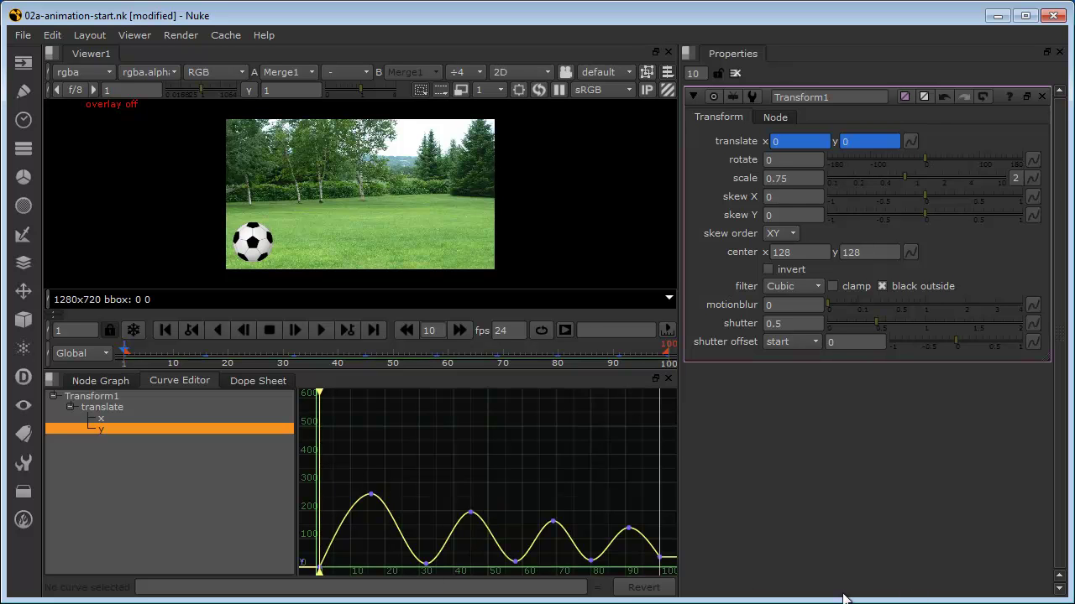
# Select and deselect the y peak keys, then display only the translate x curve
pyautogui.moveTo(342, 471); pyautogui.dragTo(665, 531)
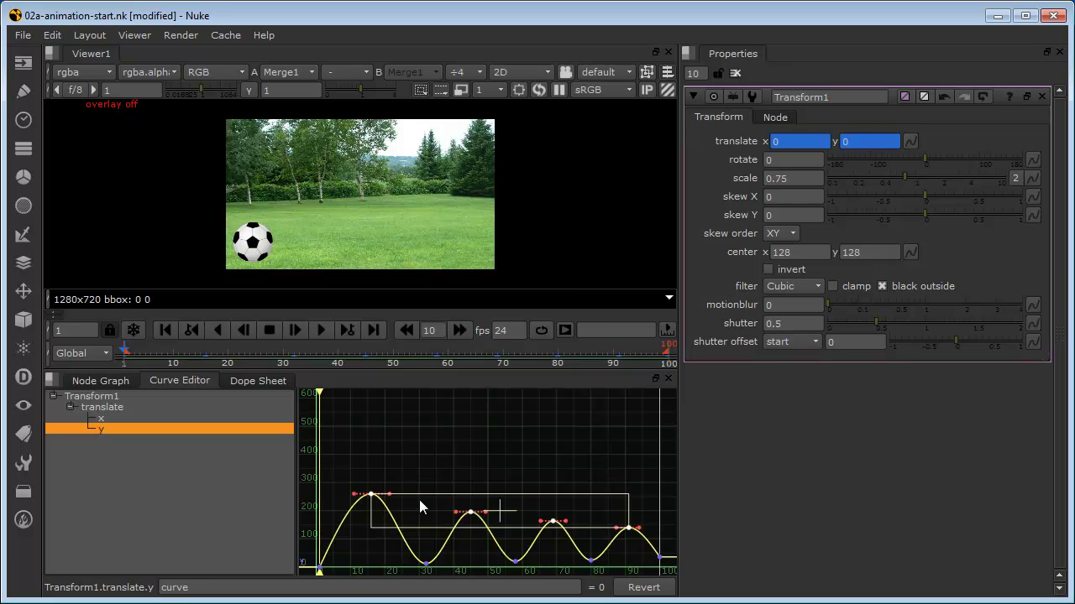
pyautogui.click(383, 457)
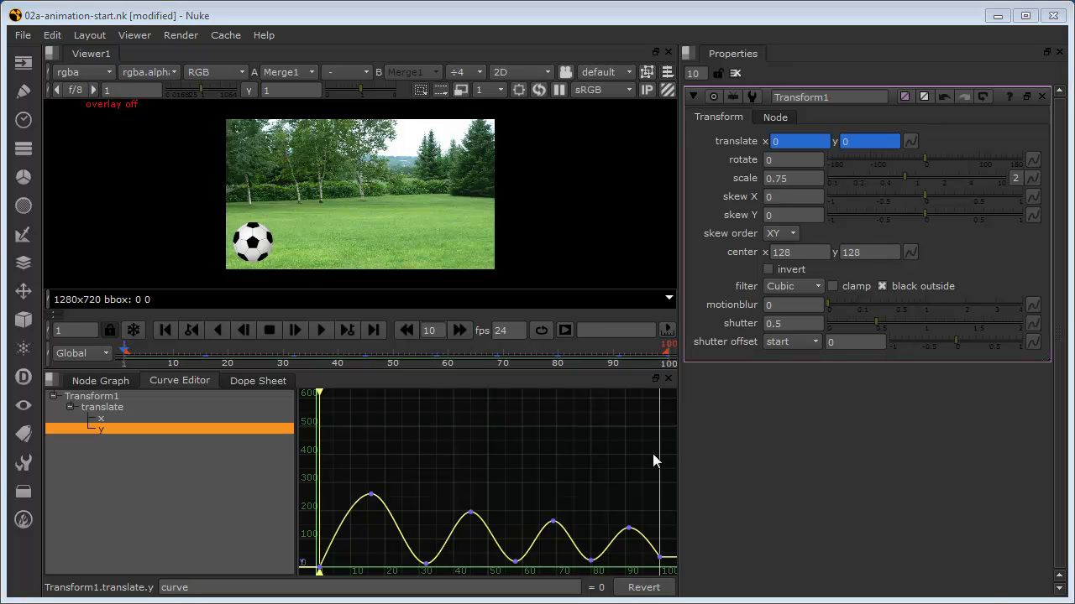
pyautogui.click(103, 418)
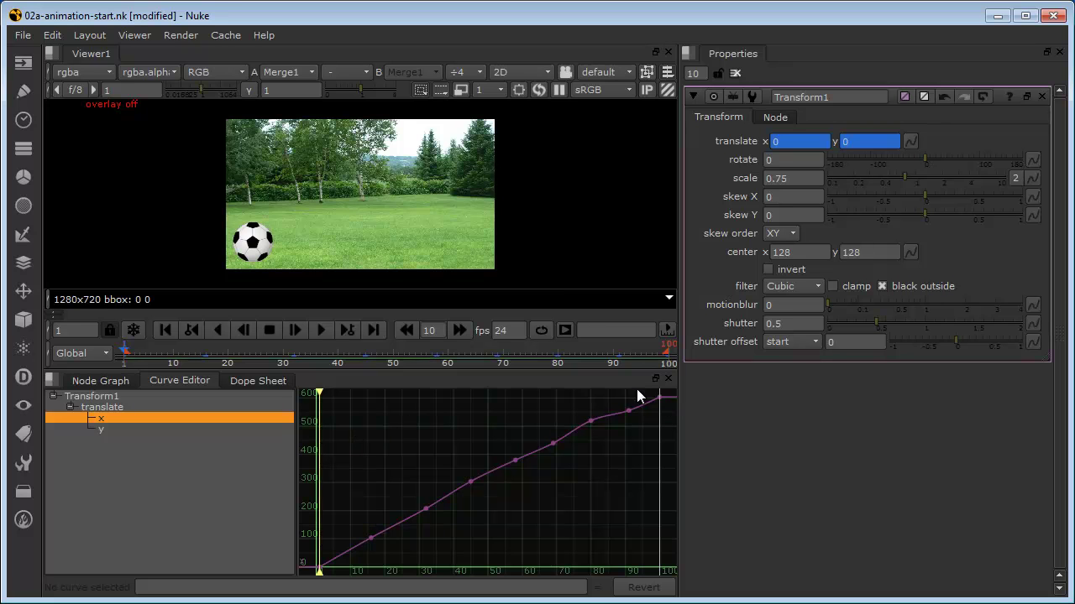
# Select and deselect the translate x keys, then view the x and y curves in the Curve Editor
pyautogui.moveTo(632, 451); pyautogui.dragTo(352, 552)
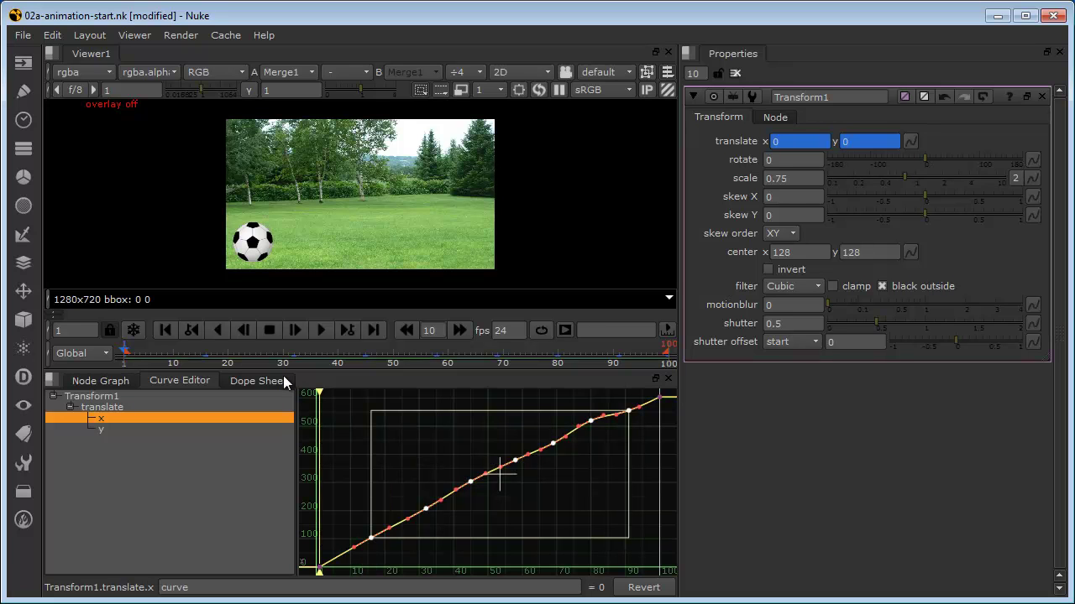
pyautogui.click(258, 382)
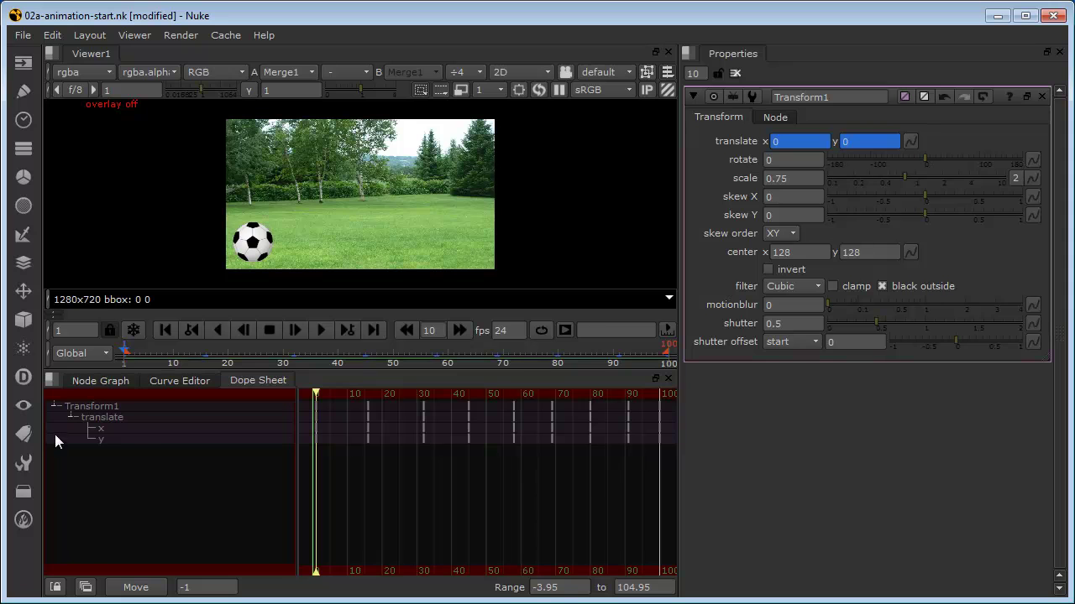
pyautogui.click(104, 426)
pyautogui.click(588, 459)
pyautogui.moveTo(638, 426); pyautogui.dragTo(308, 425)
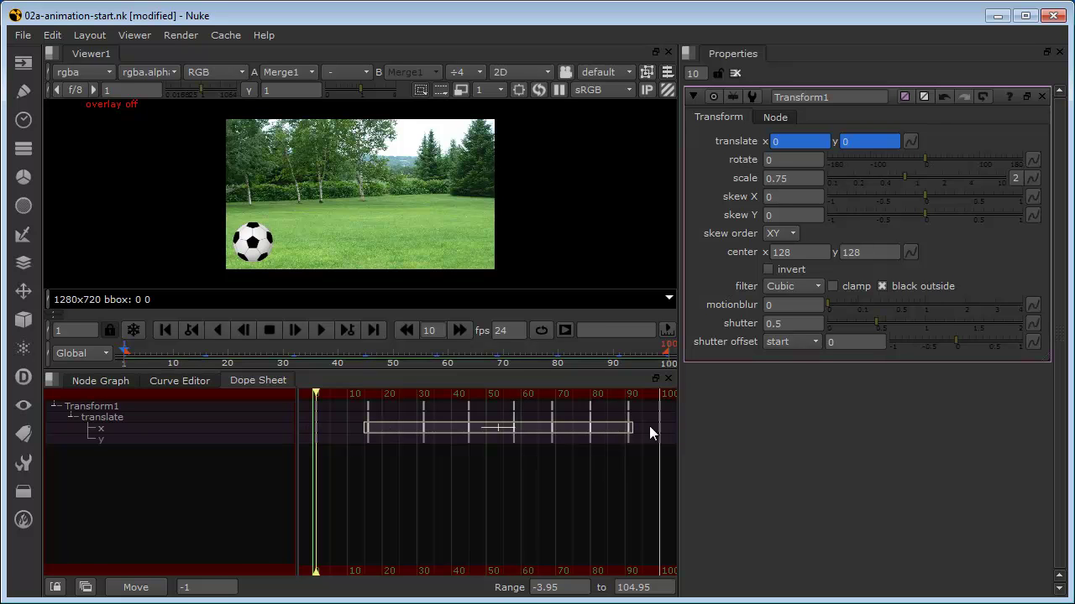
pyautogui.click(486, 449)
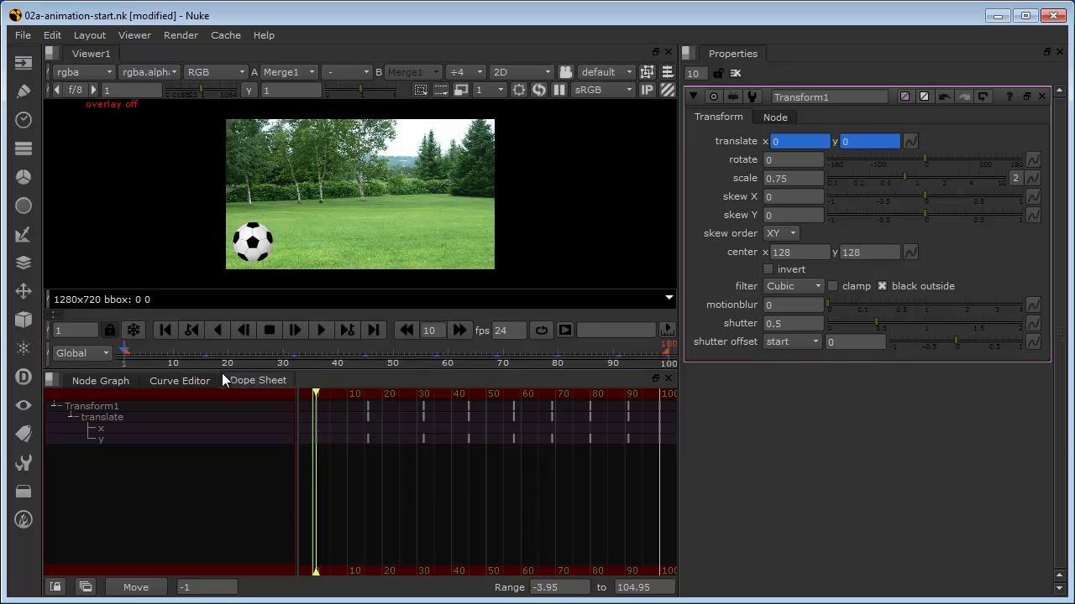
pyautogui.click(159, 381)
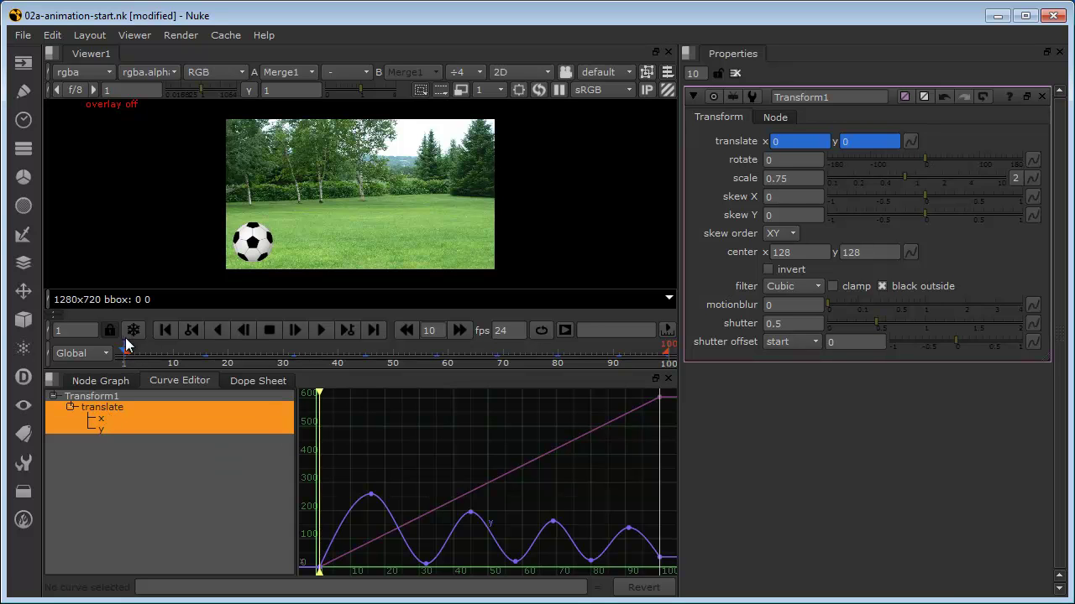
# Scrub the timeline to frame 30, where the ball first touches the grass
pyautogui.moveTo(138, 352)
pyautogui.mouseDown()
pyautogui.moveTo(356, 365)
pyautogui.moveTo(665, 413)
pyautogui.moveTo(177, 414)
pyautogui.moveTo(376, 399)
pyautogui.mouseUp()
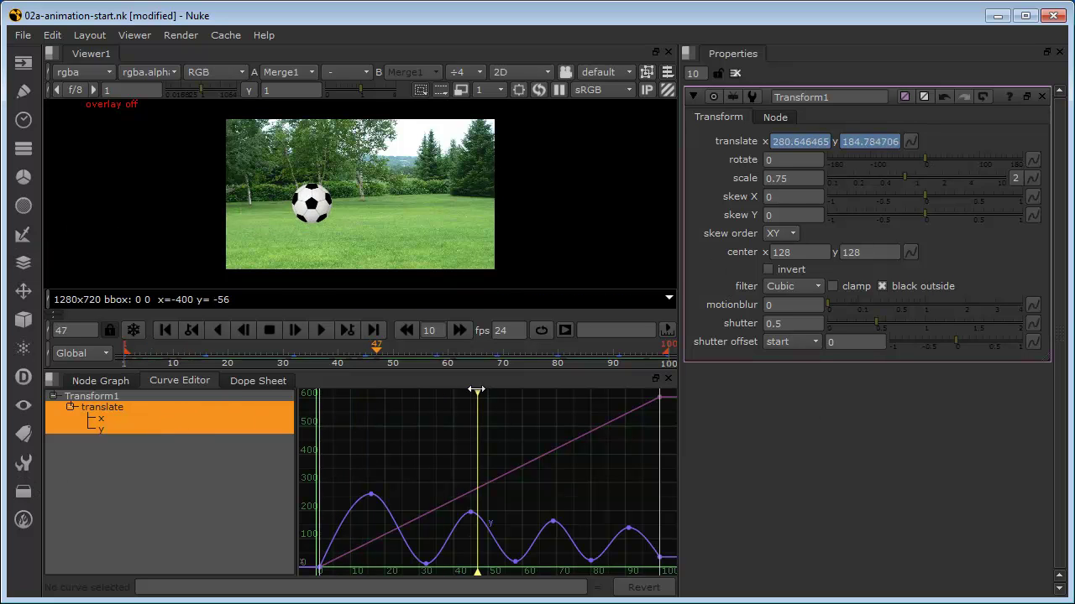
pyautogui.moveTo(473, 392)
pyautogui.mouseDown()
pyautogui.moveTo(392, 391)
pyautogui.moveTo(419, 396)
pyautogui.mouseUp()
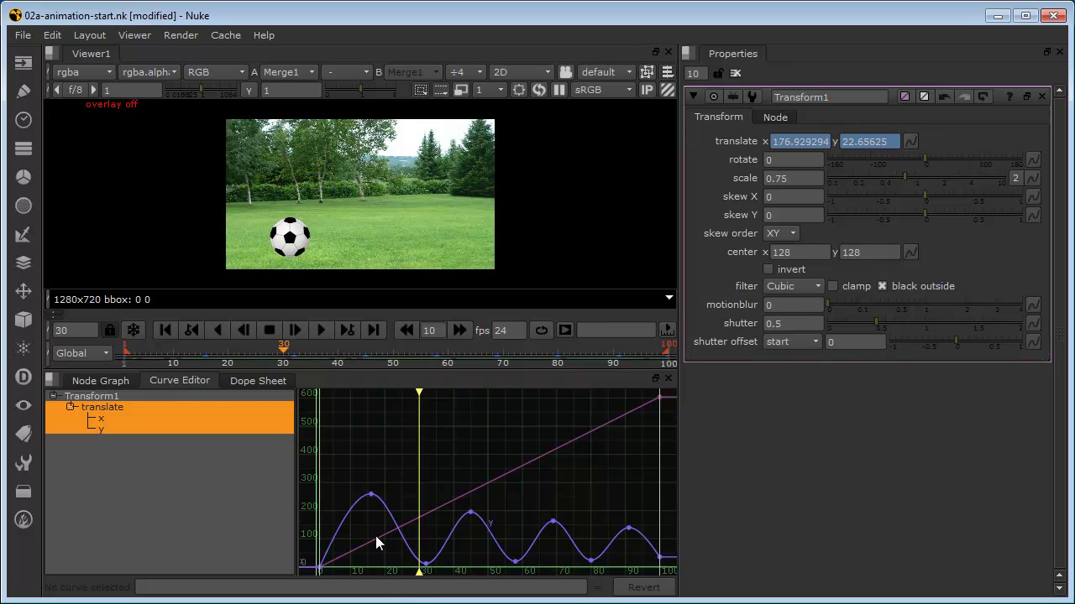
# Flatten the tangents of the translate.y key at frame 30
pyautogui.click(426, 561)
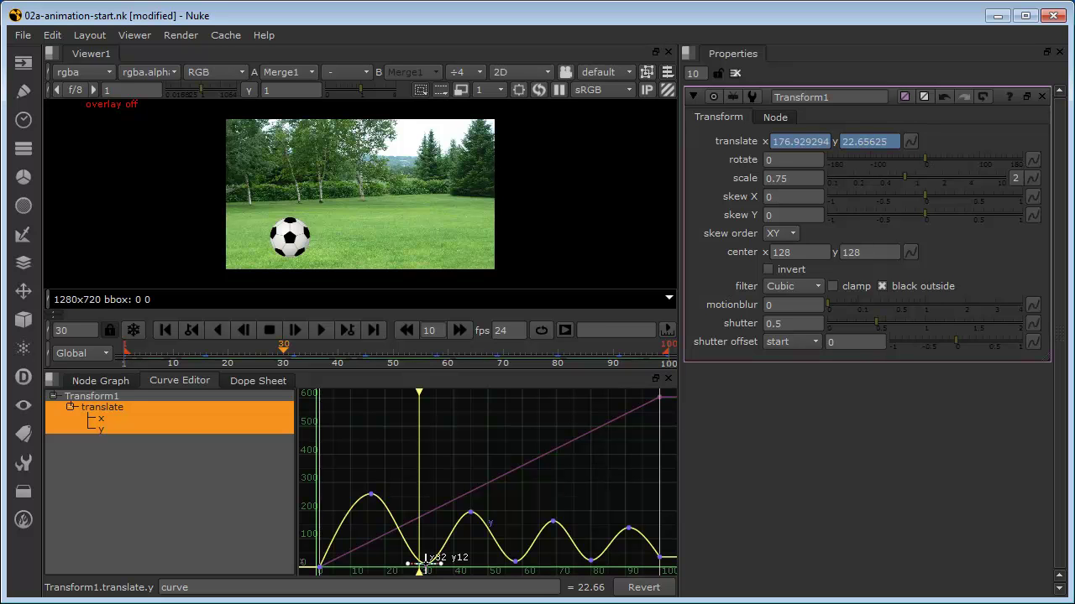
pyautogui.rightClick(426, 570)
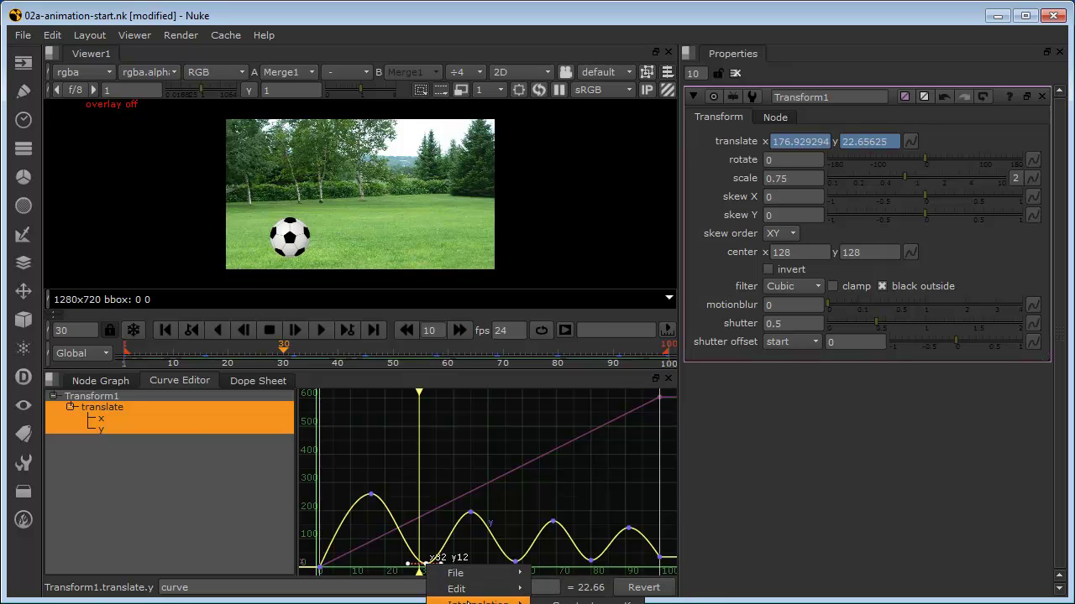
pyautogui.moveTo(474, 601)
pyautogui.click(580, 601)
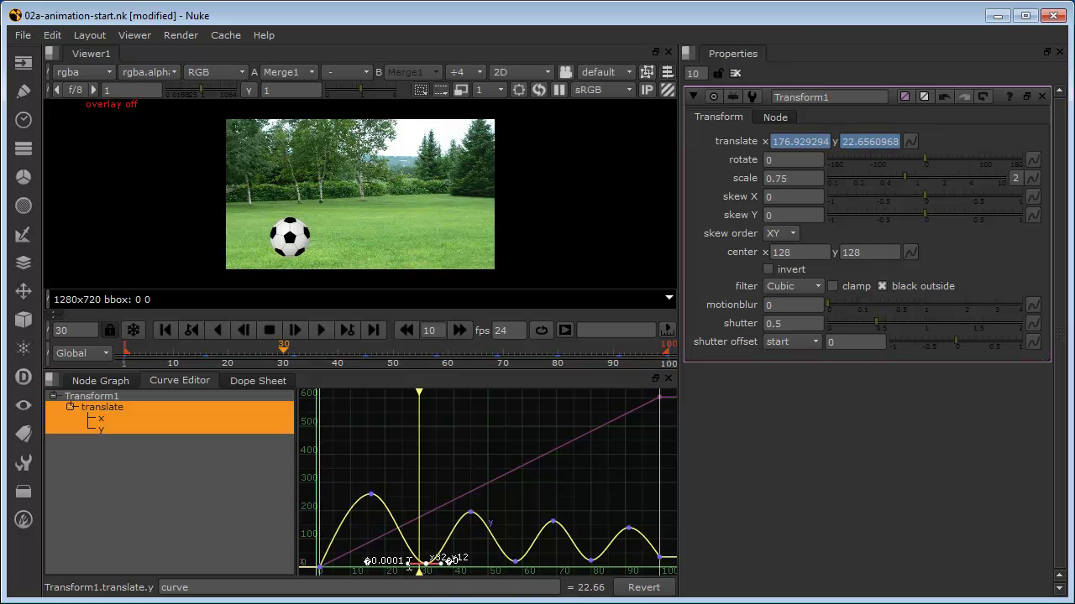
# Angle both frame-30 tangents steeply upward into a sharp V, then scrub to review
pyautogui.scroll(2, 398, 550)
pyautogui.scroll(1, 399, 548)
pyautogui.scroll(1, 403, 542)
pyautogui.scroll(1, 404, 546)
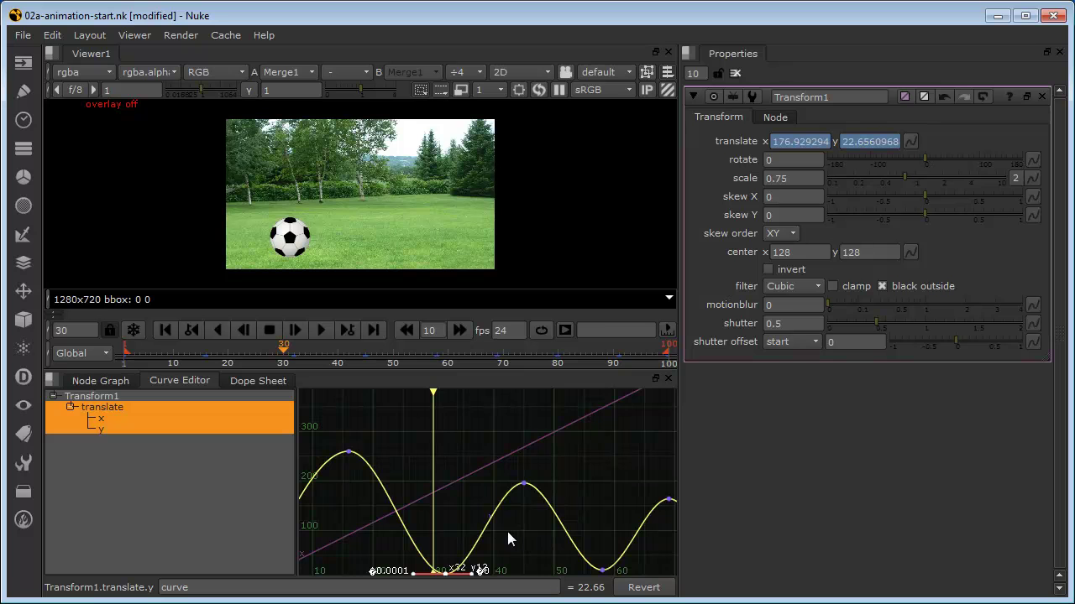
pyautogui.moveTo(439, 534); pyautogui.dragTo(441, 440, button='middle')
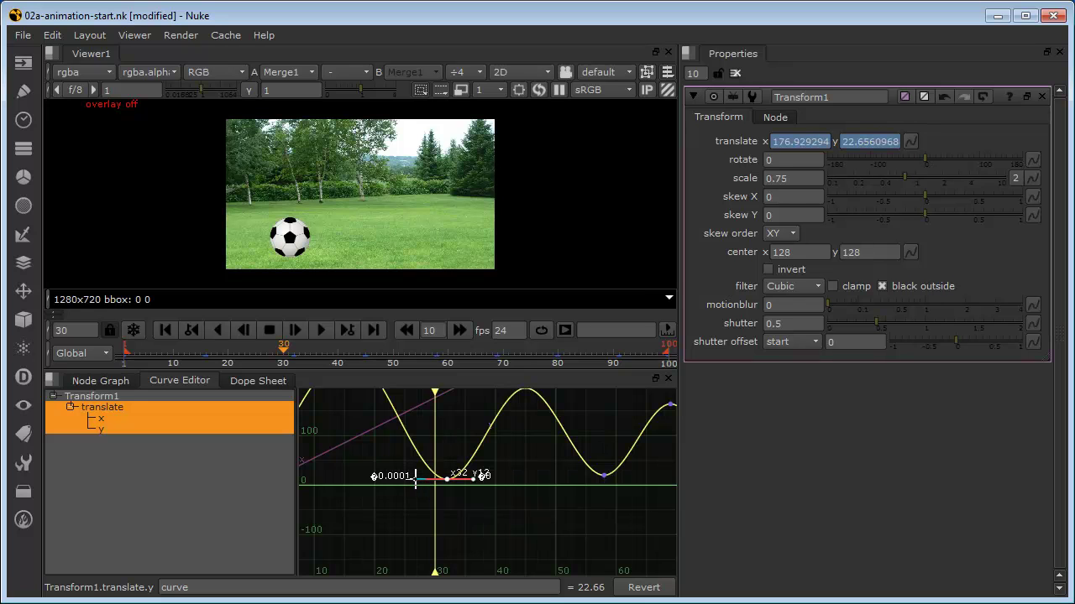
pyautogui.moveTo(415, 476); pyautogui.dragTo(438, 449)
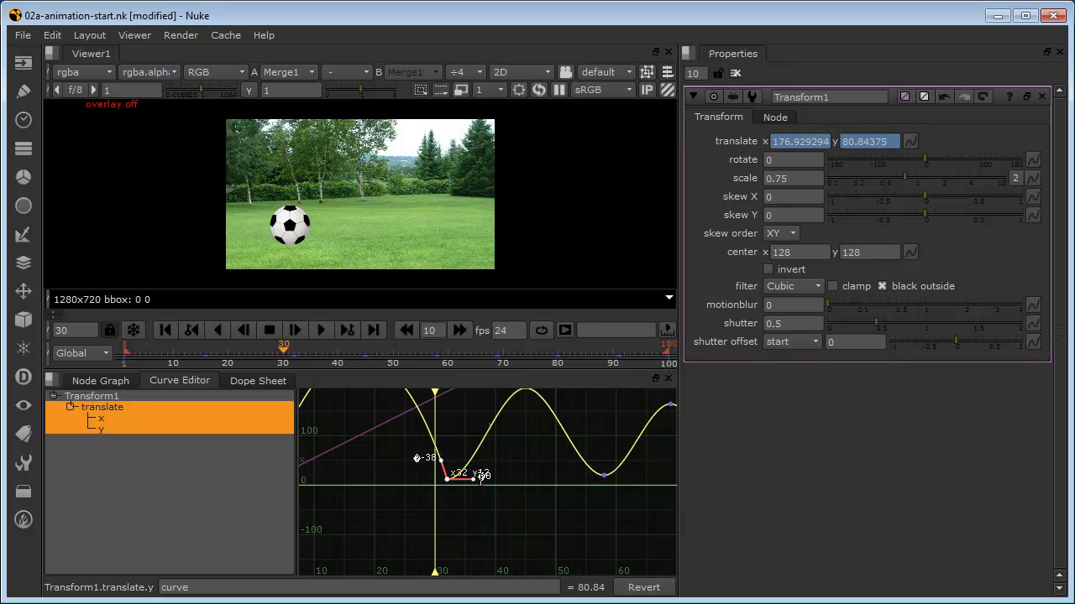
pyautogui.moveTo(473, 475); pyautogui.dragTo(454, 457)
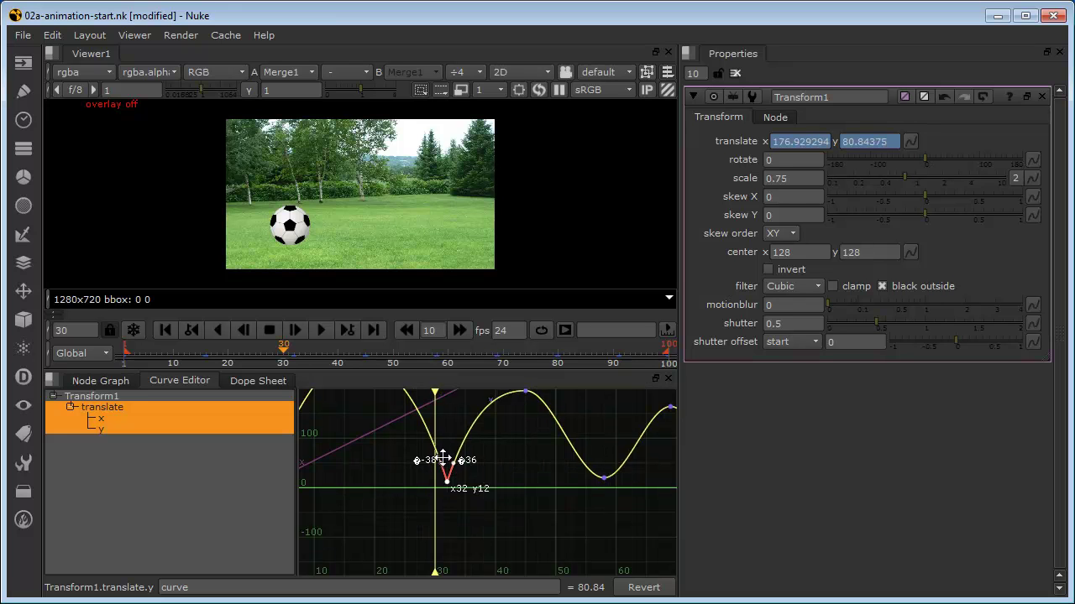
pyautogui.moveTo(445, 460); pyautogui.dragTo(466, 508, button='middle')
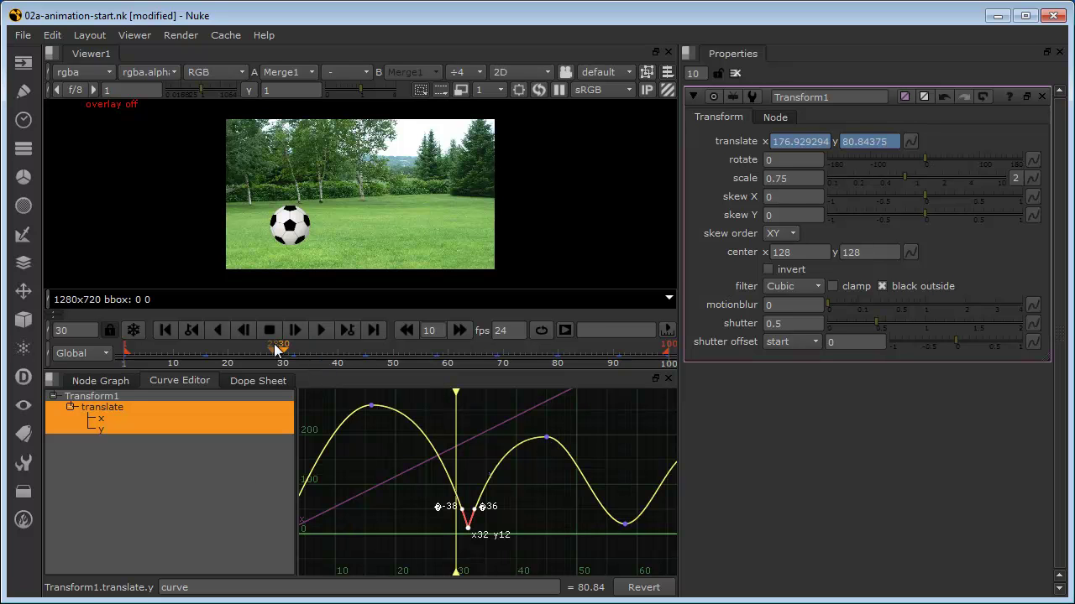
pyautogui.moveTo(277, 348)
pyautogui.mouseDown()
pyautogui.moveTo(351, 372)
pyautogui.moveTo(288, 388)
pyautogui.moveTo(290, 400)
pyautogui.moveTo(391, 391)
pyautogui.mouseUp()
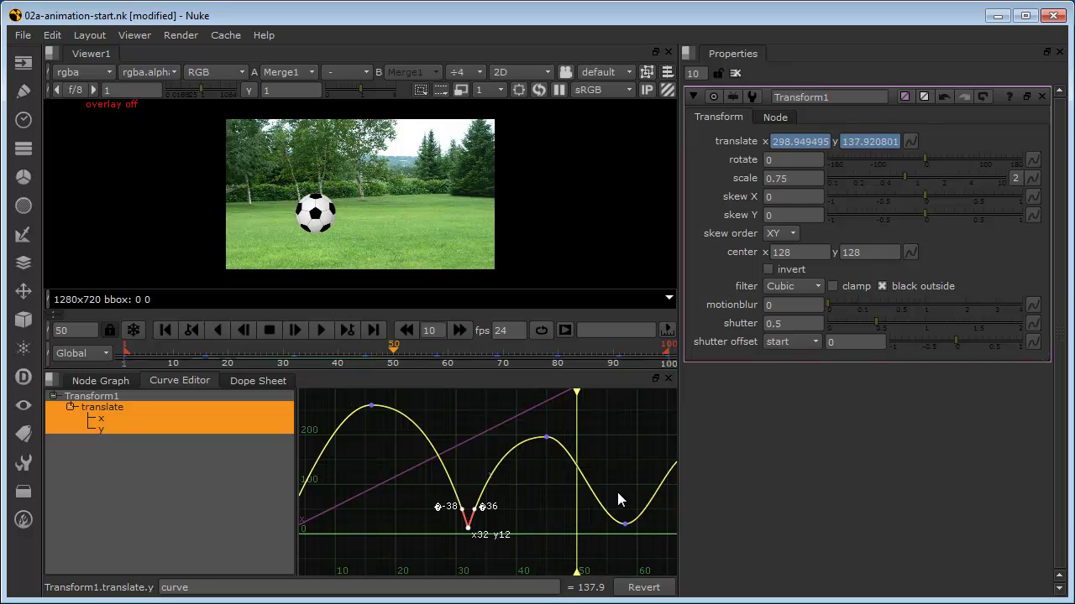
# Drop the frame-58 y key to zero with broken upward tangents, and lower the frame-80 key
pyautogui.moveTo(618, 492)
pyautogui.mouseDown(button='middle')
pyautogui.moveTo(397, 476)
pyautogui.moveTo(450, 473)
pyautogui.mouseUp(button='middle')
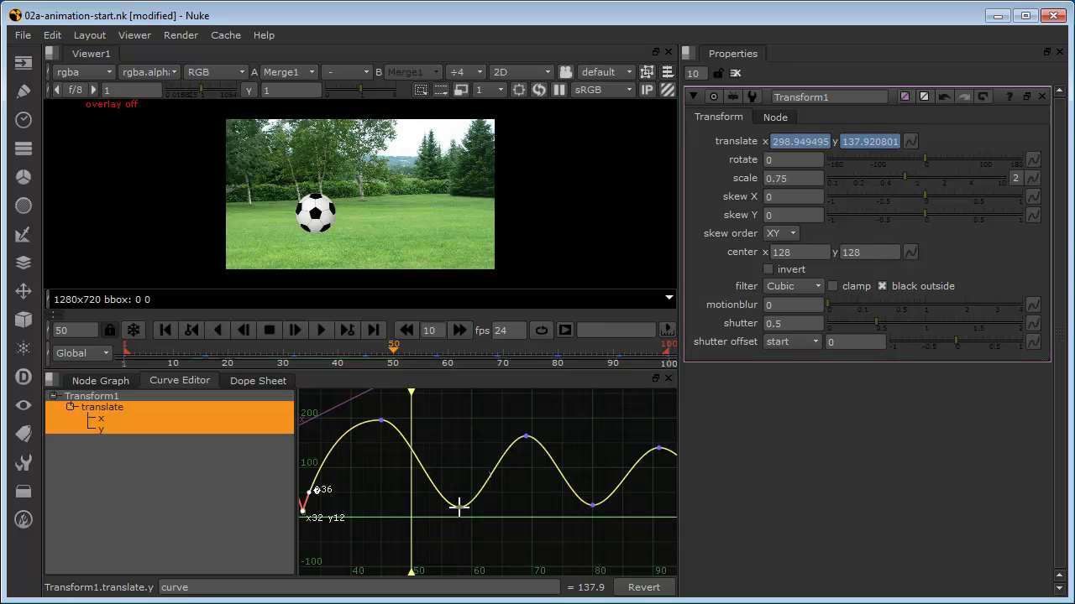
pyautogui.click(459, 508)
pyautogui.moveTo(459, 507); pyautogui.dragTo(459, 517)
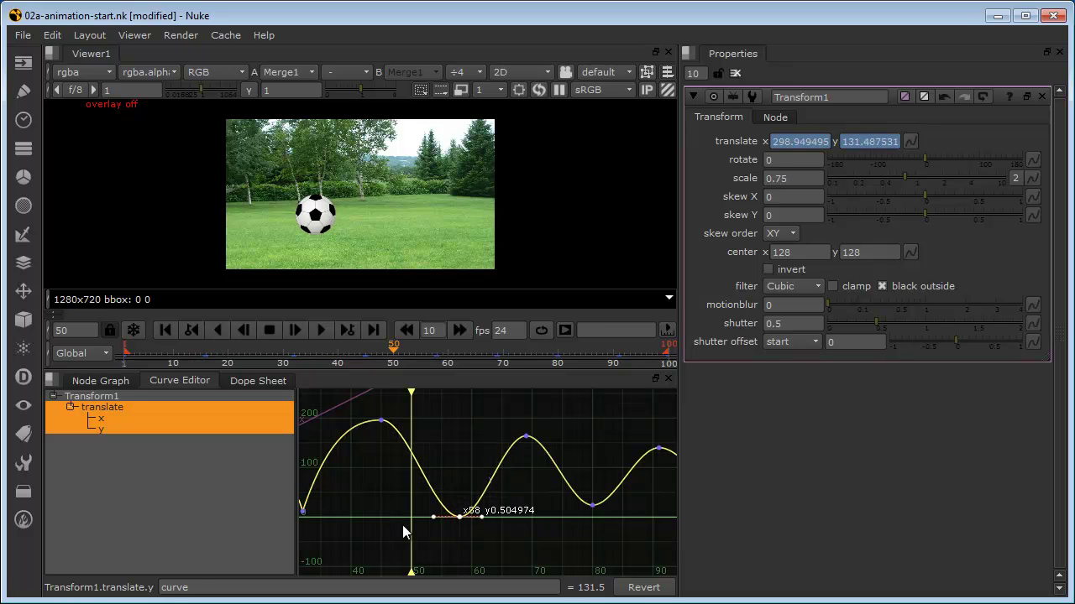
pyautogui.rightClick(459, 517)
pyautogui.moveTo(400, 518)
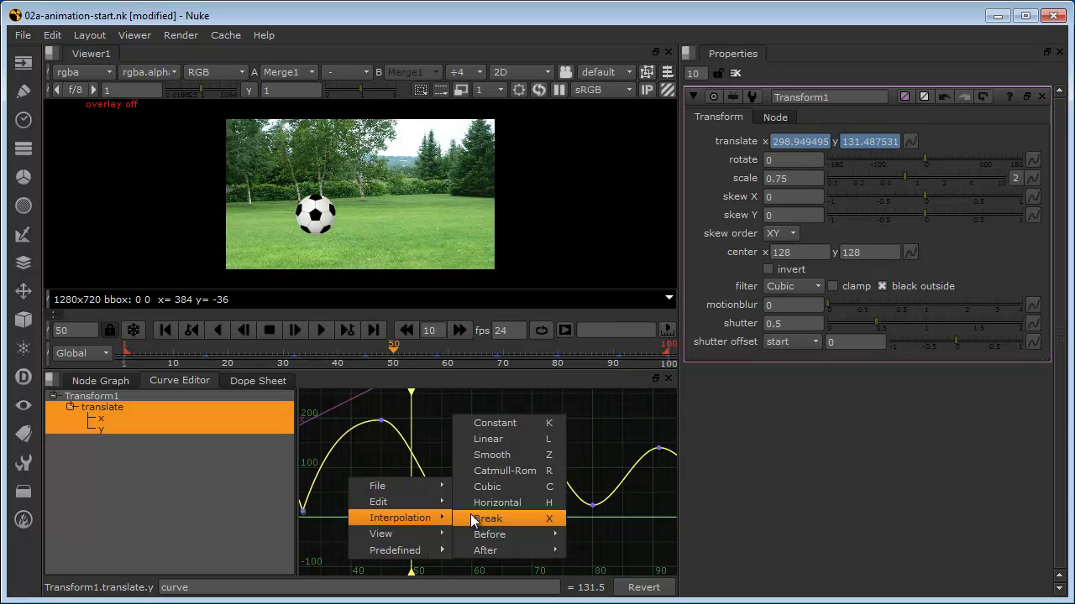
pyautogui.click(487, 518)
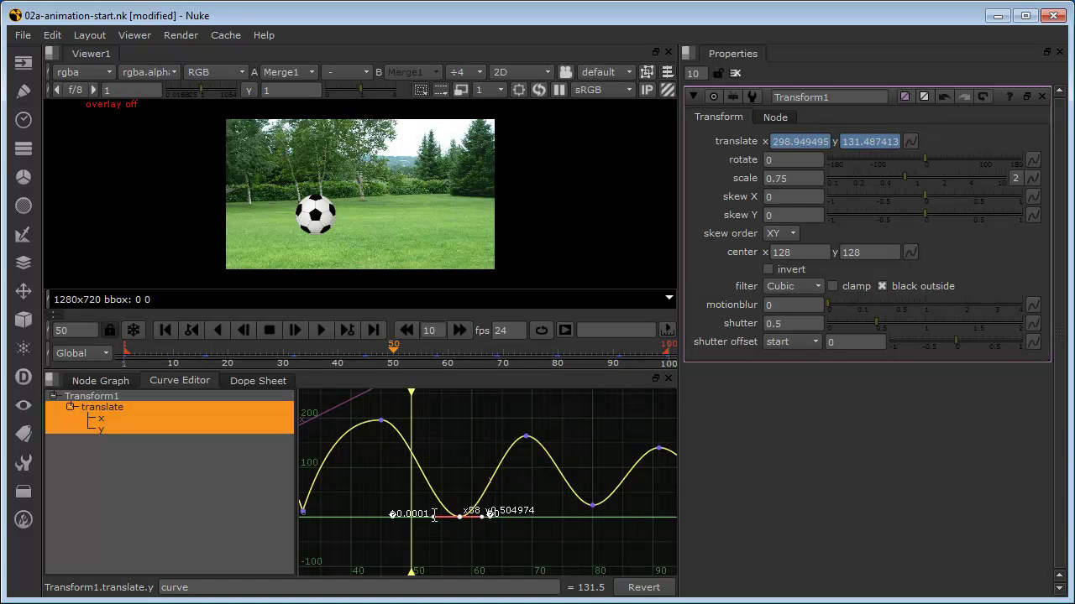
pyautogui.moveTo(435, 518); pyautogui.dragTo(450, 493)
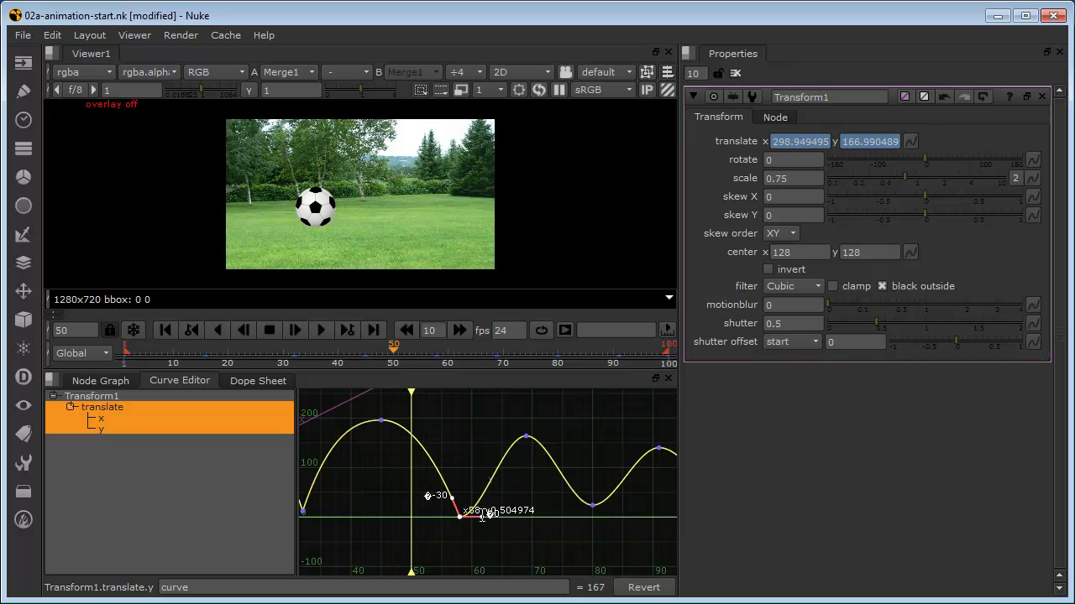
pyautogui.moveTo(483, 517); pyautogui.dragTo(468, 498)
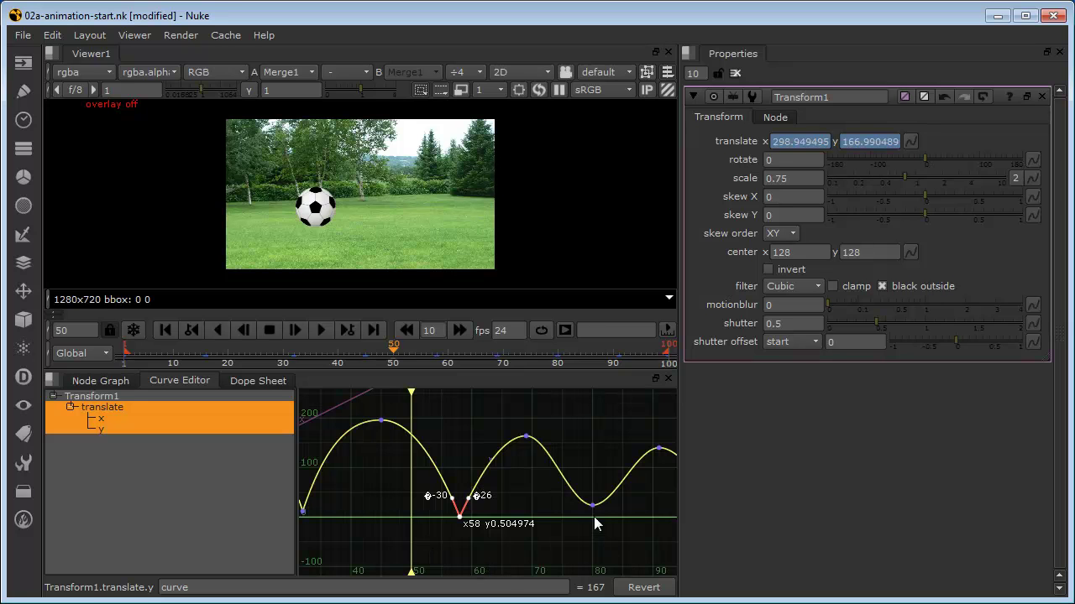
pyautogui.moveTo(592, 506); pyautogui.dragTo(593, 518)
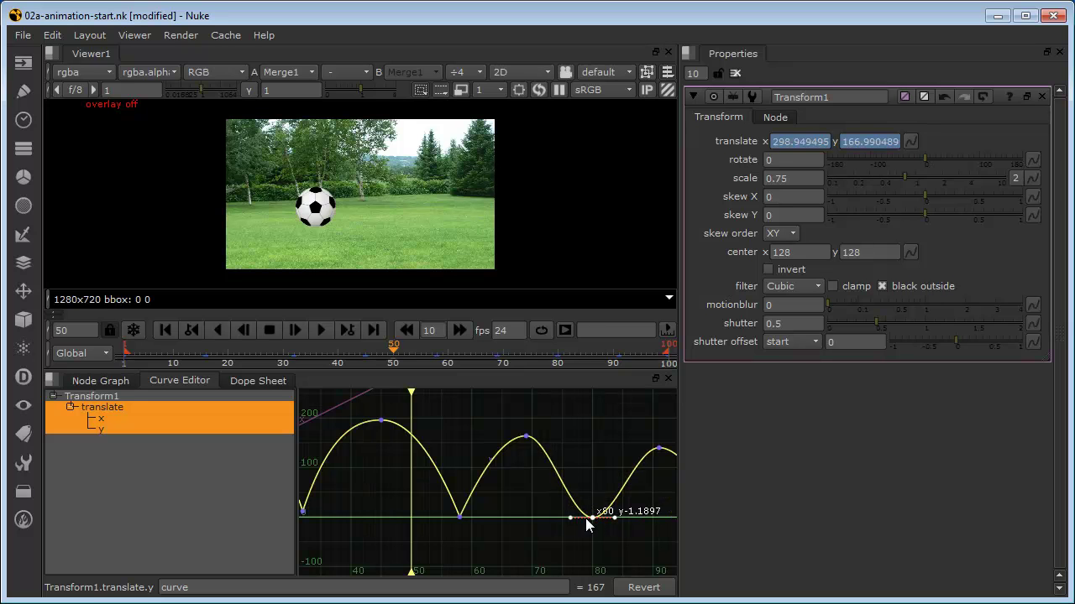
# Break the frame-80 key's tangents and angle both steeply upward
pyautogui.rightClick(590, 518)
pyautogui.click(598, 517)
pyautogui.moveTo(572, 518); pyautogui.dragTo(586, 496)
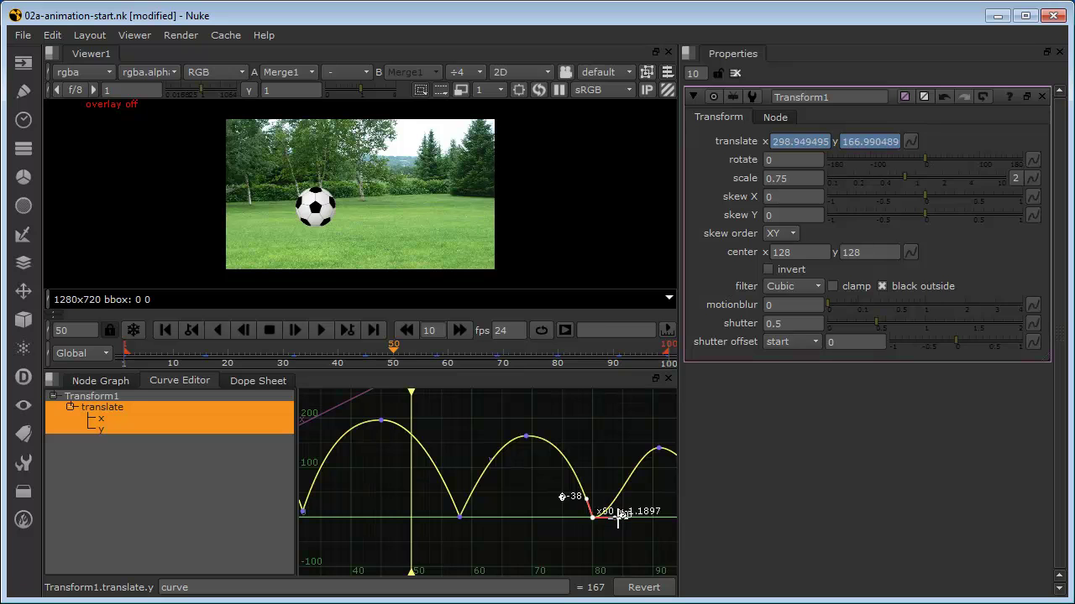
pyautogui.moveTo(618, 515); pyautogui.dragTo(599, 504)
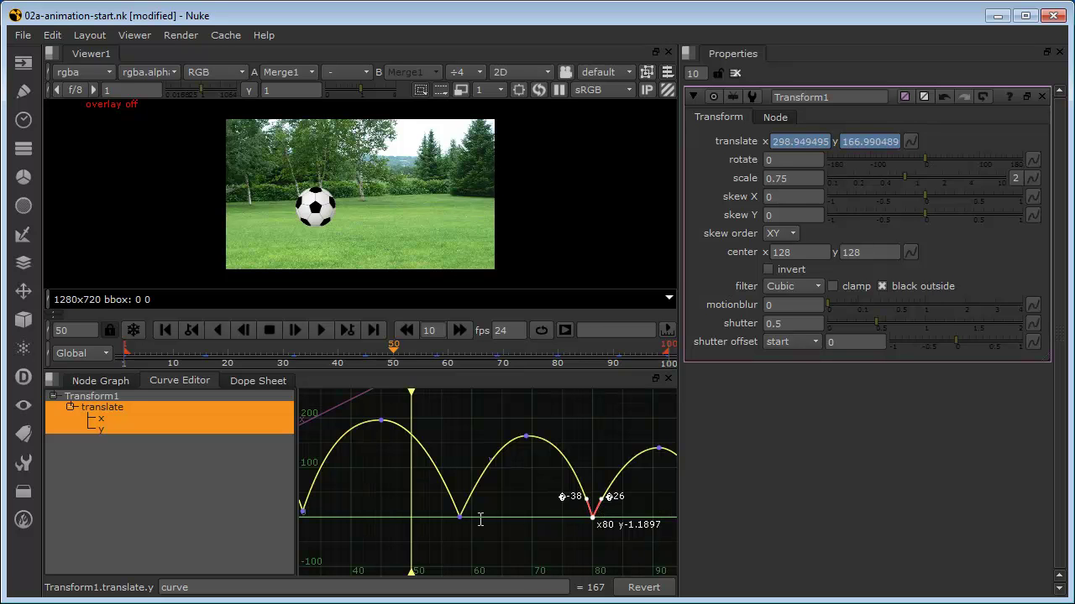
# Pull the frame-100 y key down to about 0 and frame the whole bounce curve
pyautogui.moveTo(571, 517)
pyautogui.mouseDown(button='middle')
pyautogui.moveTo(491, 500)
pyautogui.moveTo(436, 507)
pyautogui.mouseUp(button='middle')
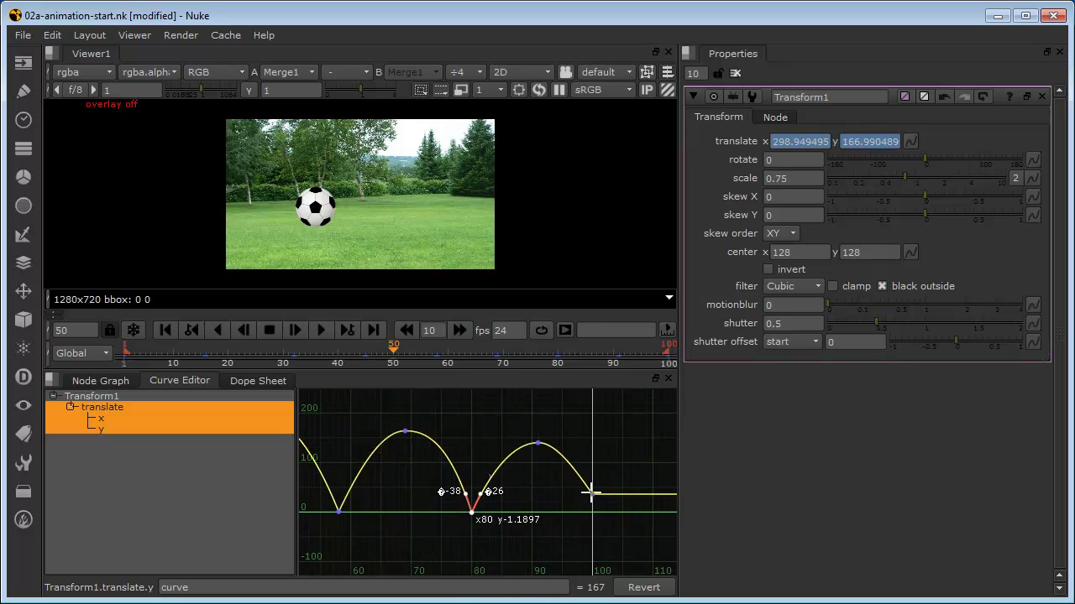
pyautogui.moveTo(592, 494)
pyautogui.mouseDown()
pyautogui.moveTo(592, 513)
pyautogui.moveTo(587, 497)
pyautogui.mouseUp()
pyautogui.scroll(-2, 424, 463)
pyautogui.scroll(-3, 319, 465)
pyautogui.scroll(-1, 321, 465)
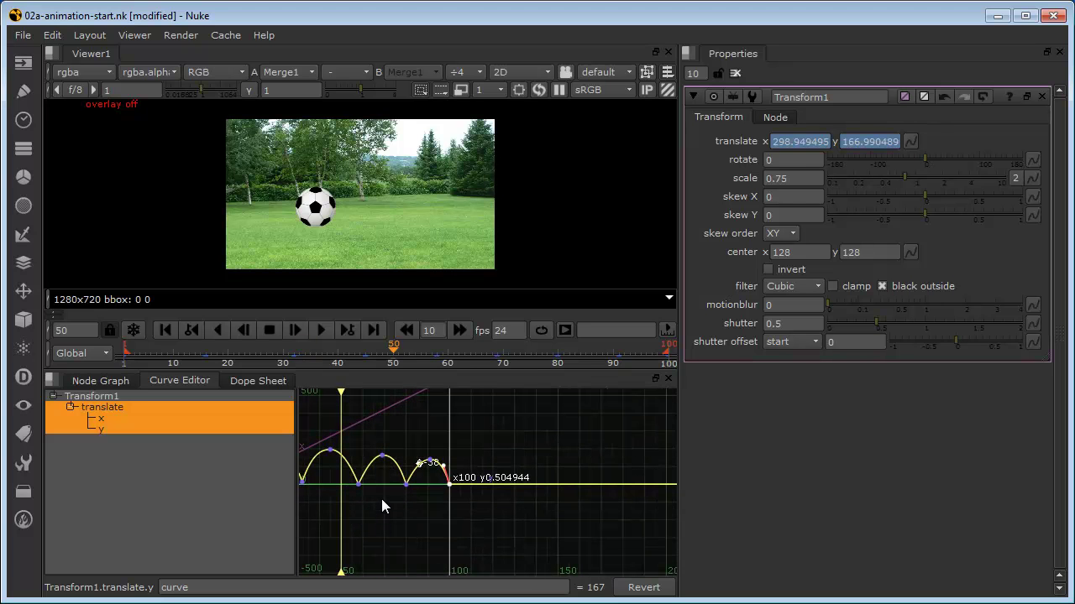
pyautogui.moveTo(381, 502); pyautogui.dragTo(533, 499, button='middle')
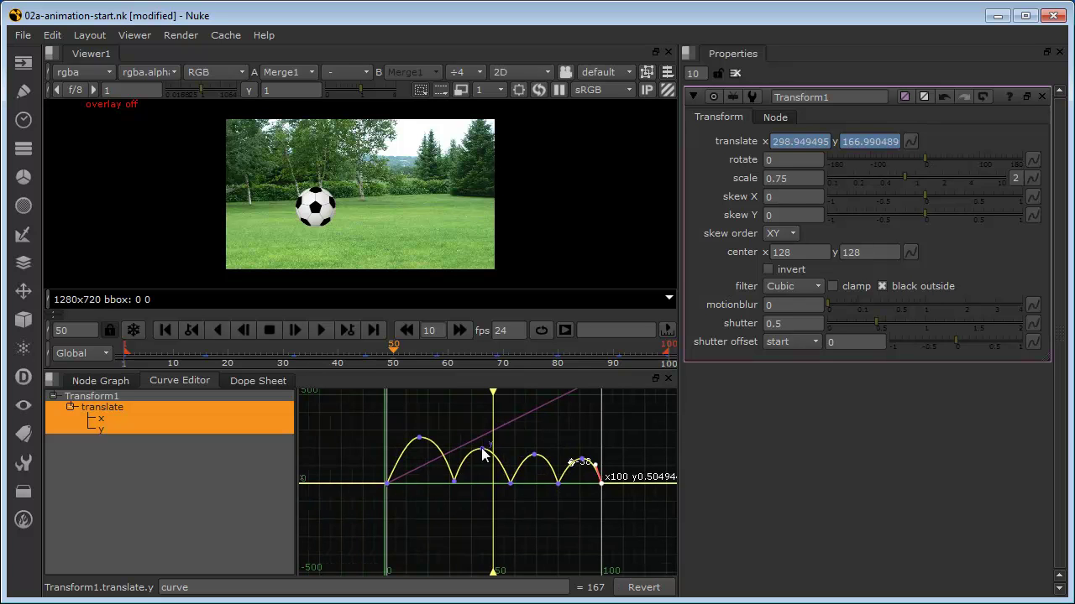
pyautogui.click(324, 329)
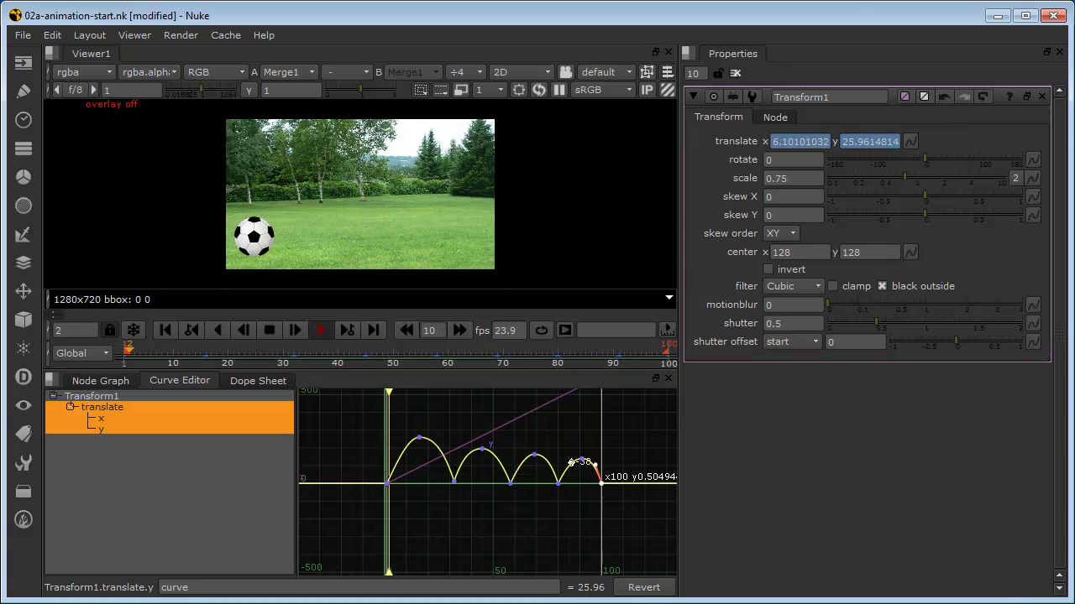
pyautogui.press('k')
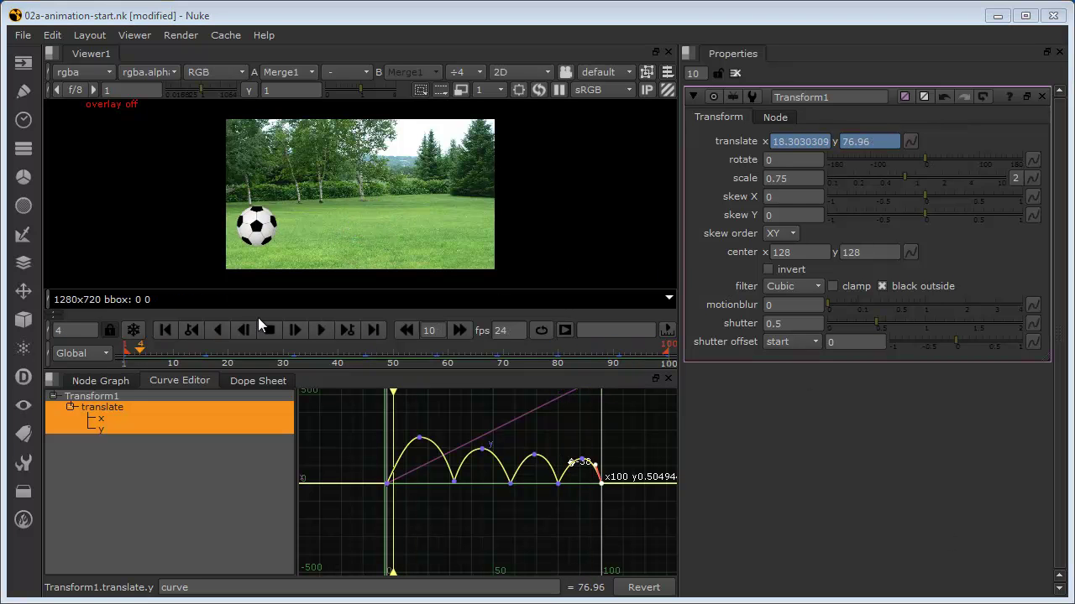
pyautogui.click(319, 331)
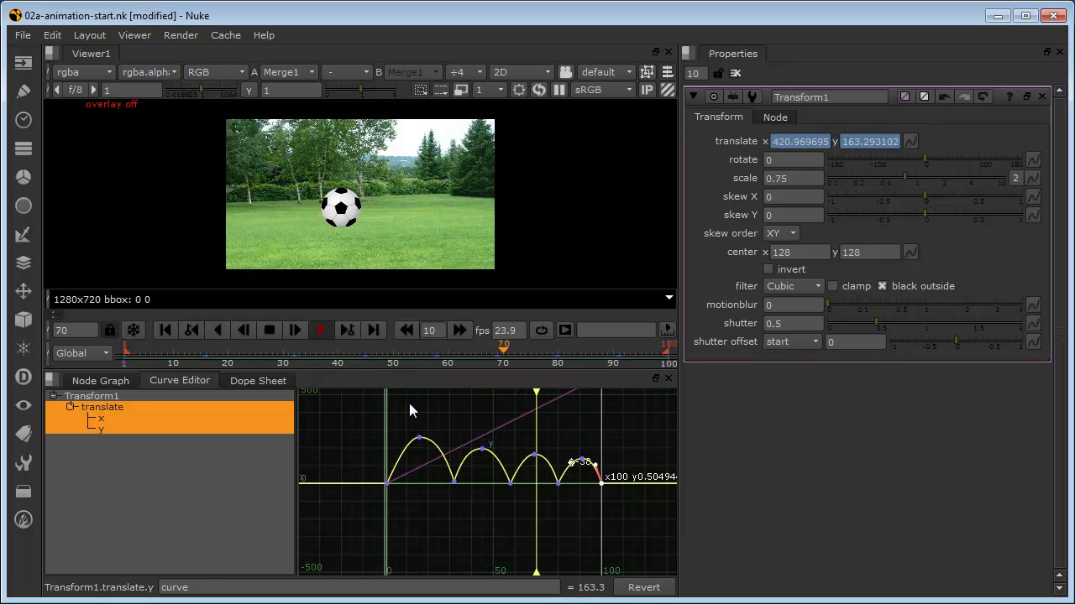
pyautogui.click(270, 329)
# Box-select the translate y keys in the Dope Sheet to retime the first bounce, then scrub to frame 1
pyautogui.click(251, 381)
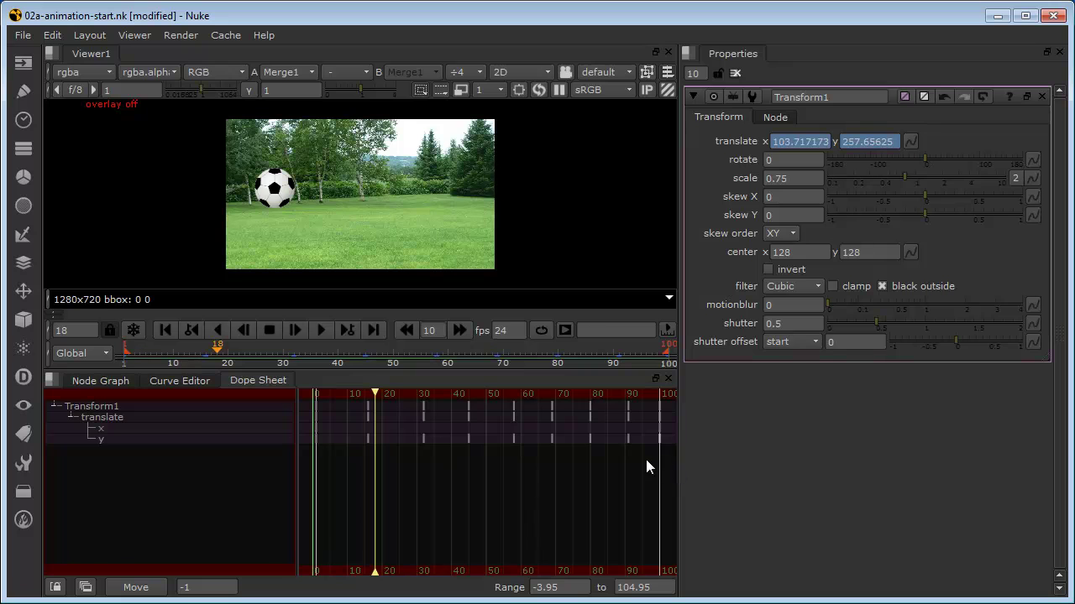
pyautogui.moveTo(646, 459)
pyautogui.mouseDown()
pyautogui.moveTo(351, 387)
pyautogui.moveTo(363, 406)
pyautogui.mouseUp()
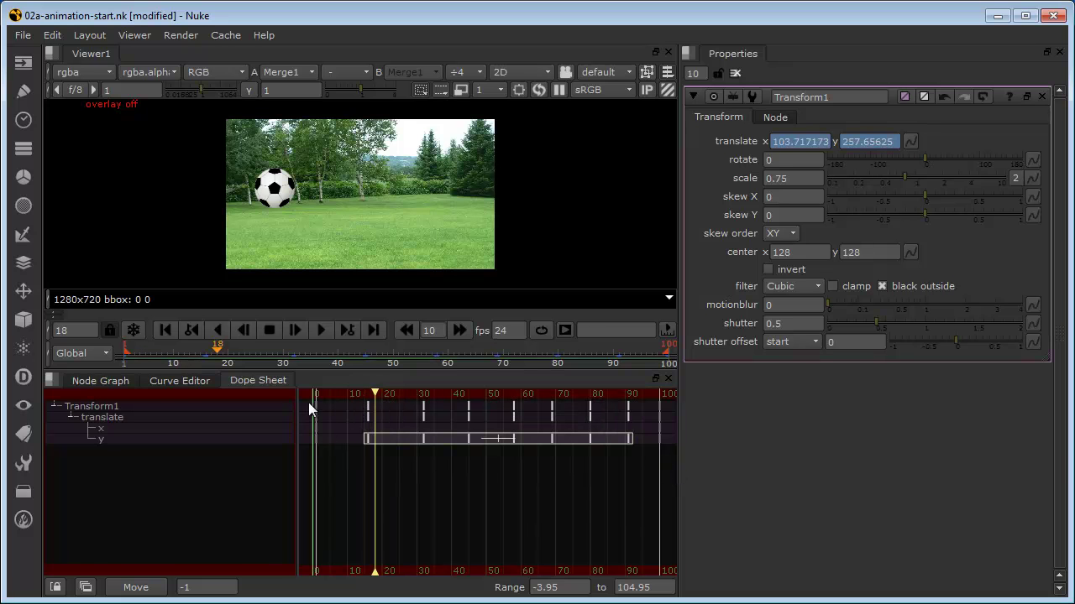
pyautogui.click(641, 466)
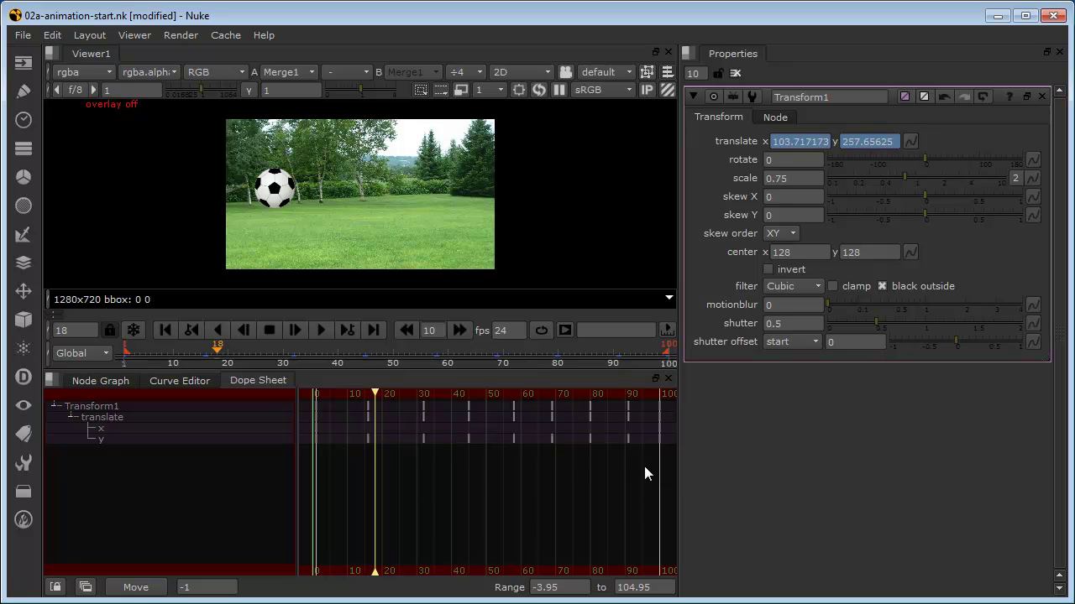
pyautogui.moveTo(644, 466)
pyautogui.mouseDown()
pyautogui.moveTo(370, 412)
pyautogui.moveTo(362, 443)
pyautogui.mouseUp()
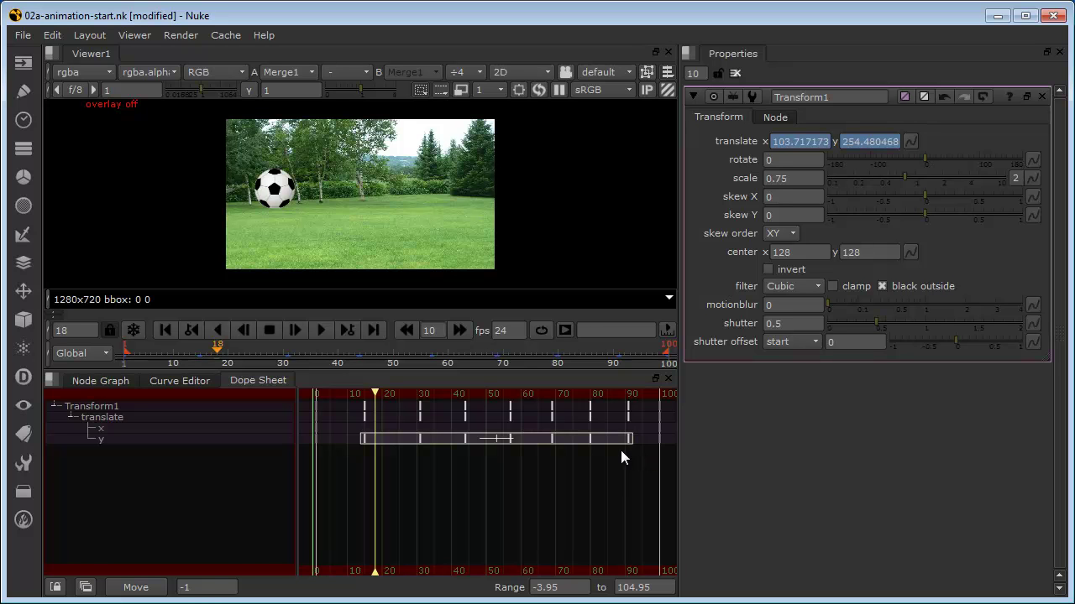
pyautogui.click(528, 476)
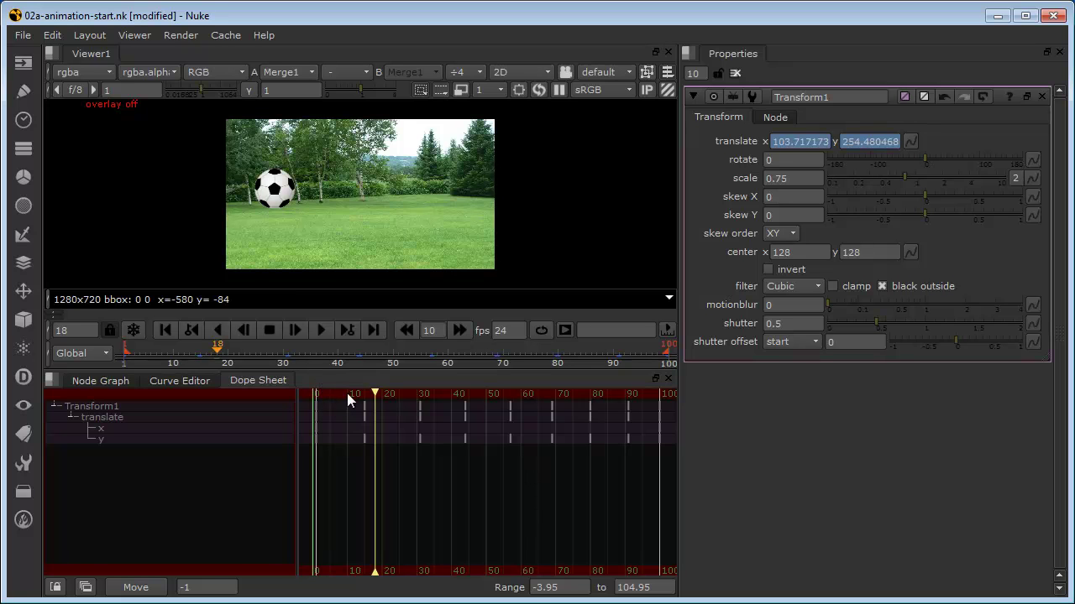
pyautogui.moveTo(375, 394)
pyautogui.mouseDown()
pyautogui.moveTo(421, 393)
pyautogui.moveTo(321, 392)
pyautogui.moveTo(576, 392)
pyautogui.moveTo(315, 393)
pyautogui.mouseUp()
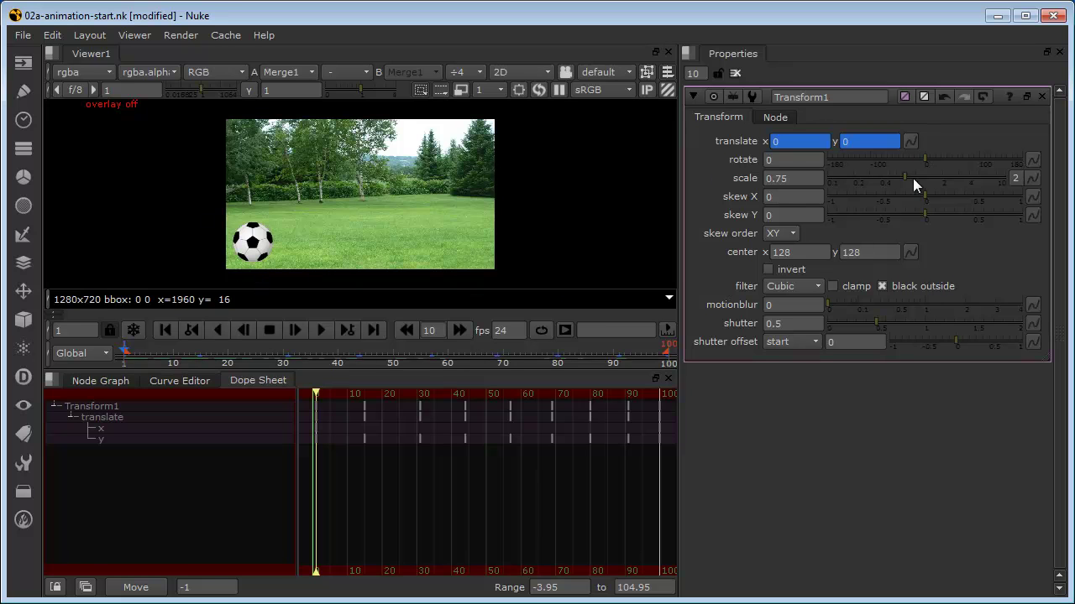
# Set a rotate keyframe of 360 at frame 1
pyautogui.click(778, 159)
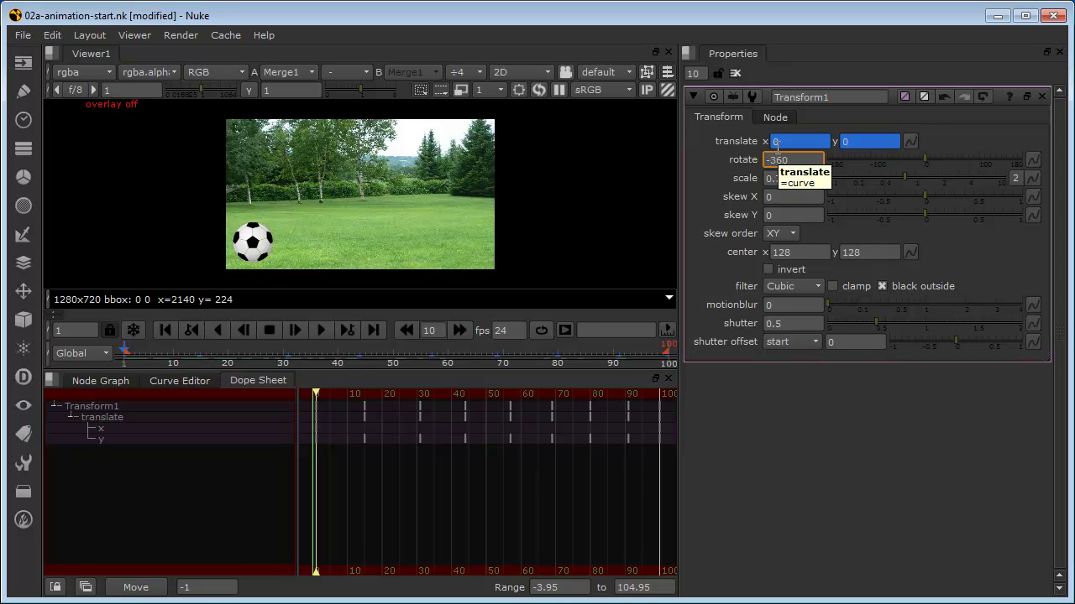
pyautogui.write('-360')
pyautogui.press('Return')
pyautogui.click(1034, 160)
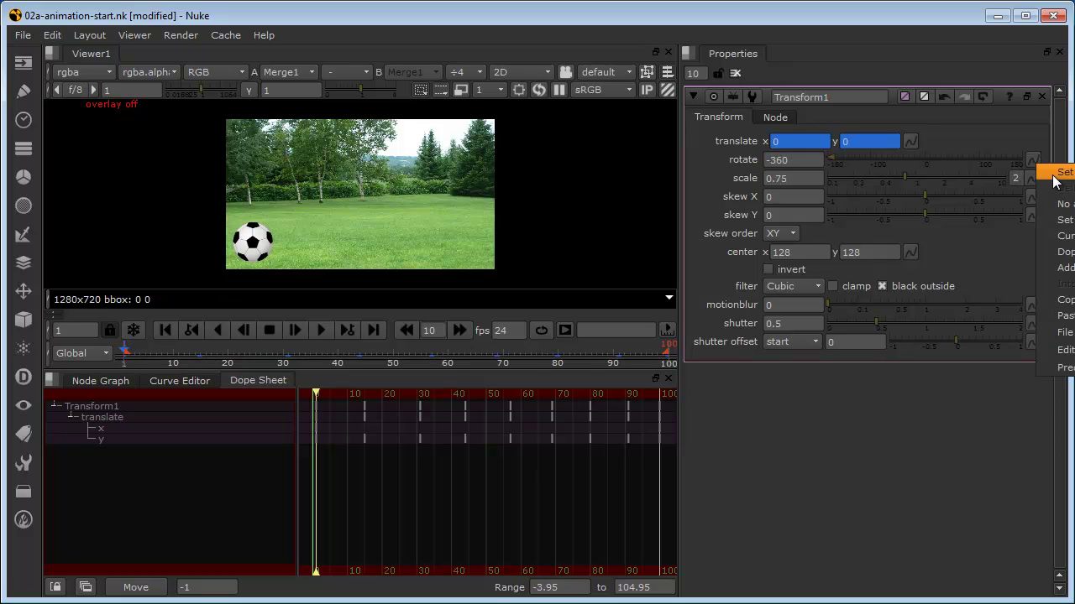
pyautogui.click(1066, 172)
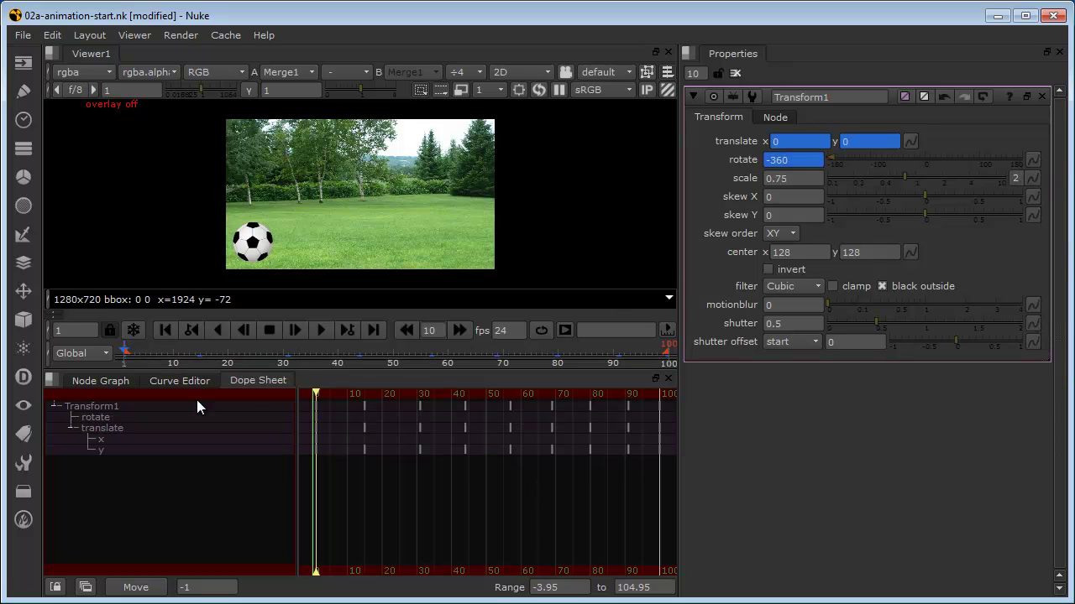
# Enter 360 as the rotation at frame 100, then reconfirm 360 at the start
pyautogui.click(175, 380)
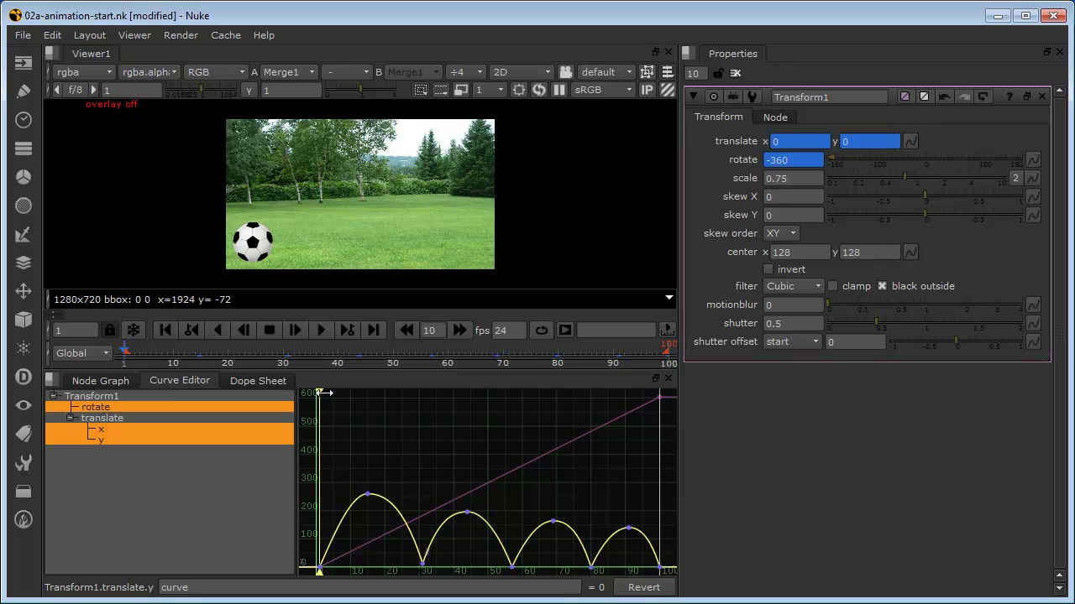
pyautogui.moveTo(320, 393)
pyautogui.mouseDown()
pyautogui.moveTo(669, 409)
pyautogui.moveTo(659, 409)
pyautogui.mouseUp()
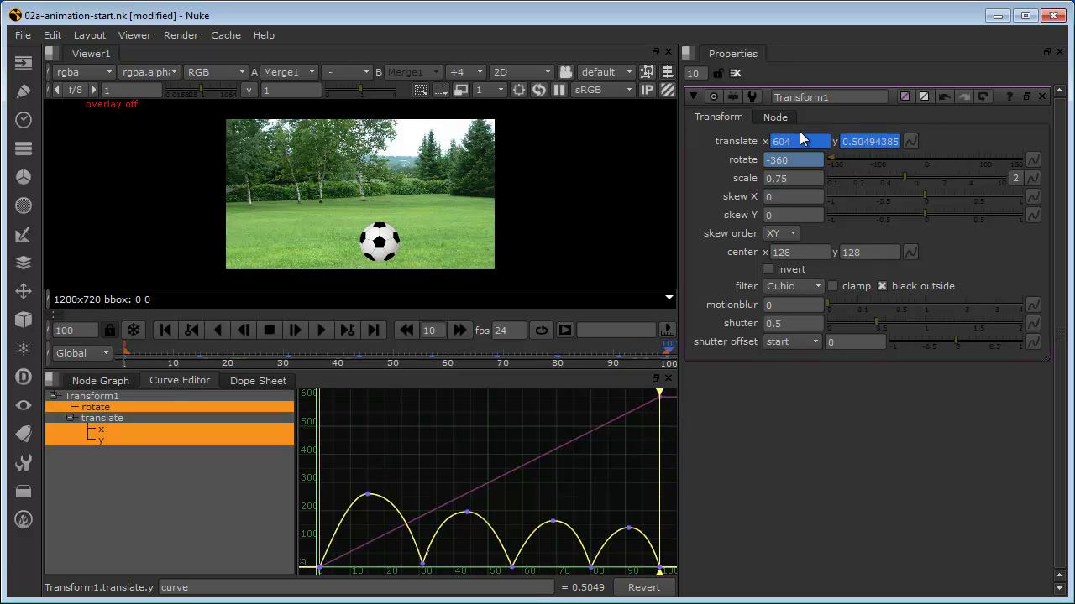
pyautogui.press('Return')
pyautogui.write('360')
pyautogui.press('Return')
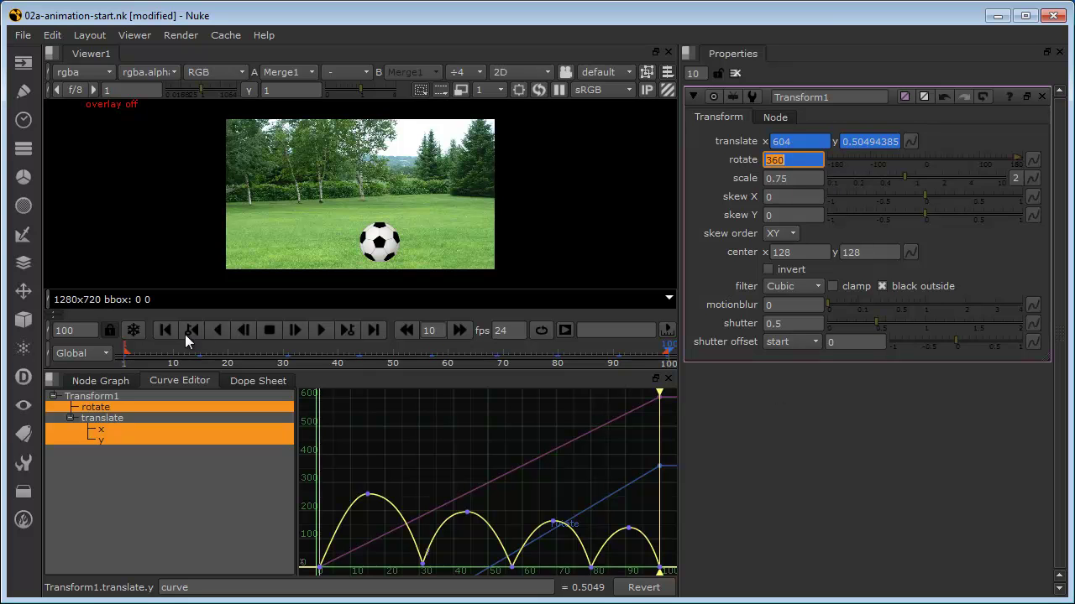
pyautogui.moveTo(177, 344)
pyautogui.mouseDown()
pyautogui.moveTo(439, 367)
pyautogui.moveTo(126, 376)
pyautogui.mouseUp()
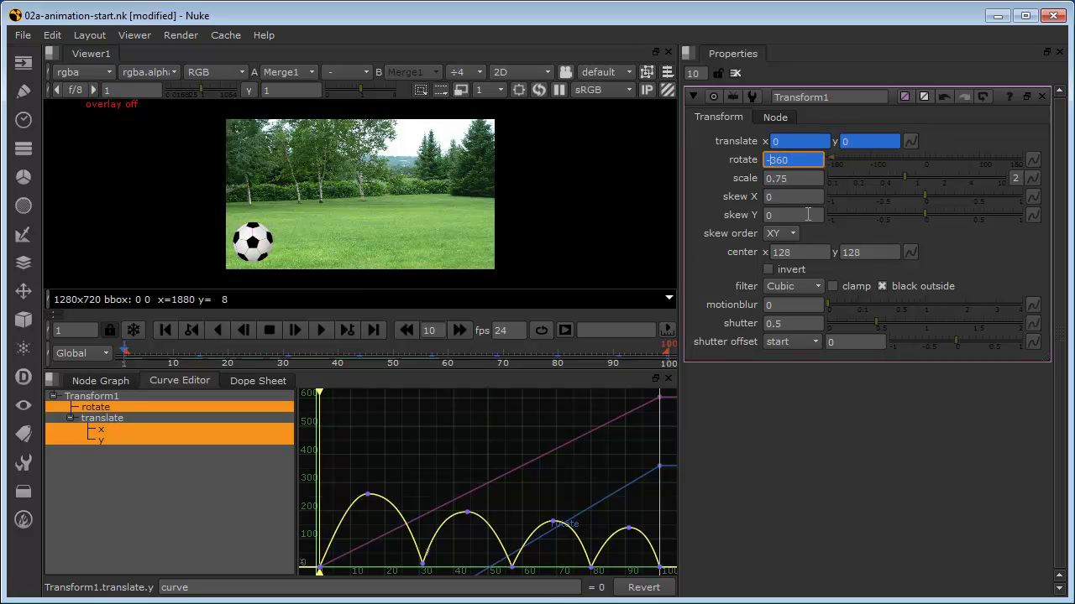
pyautogui.press('Delete')
pyautogui.press('Return')
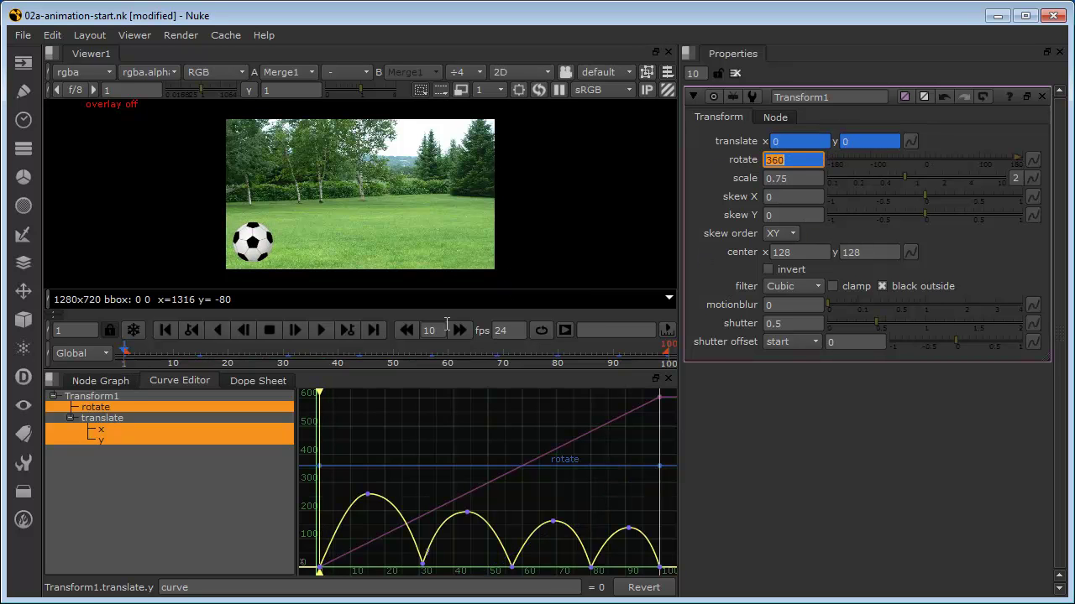
# Try -360, then set the frame-100 rotation to 0 and scrub to preview the roll
pyautogui.moveTo(225, 352); pyautogui.dragTo(669, 348)
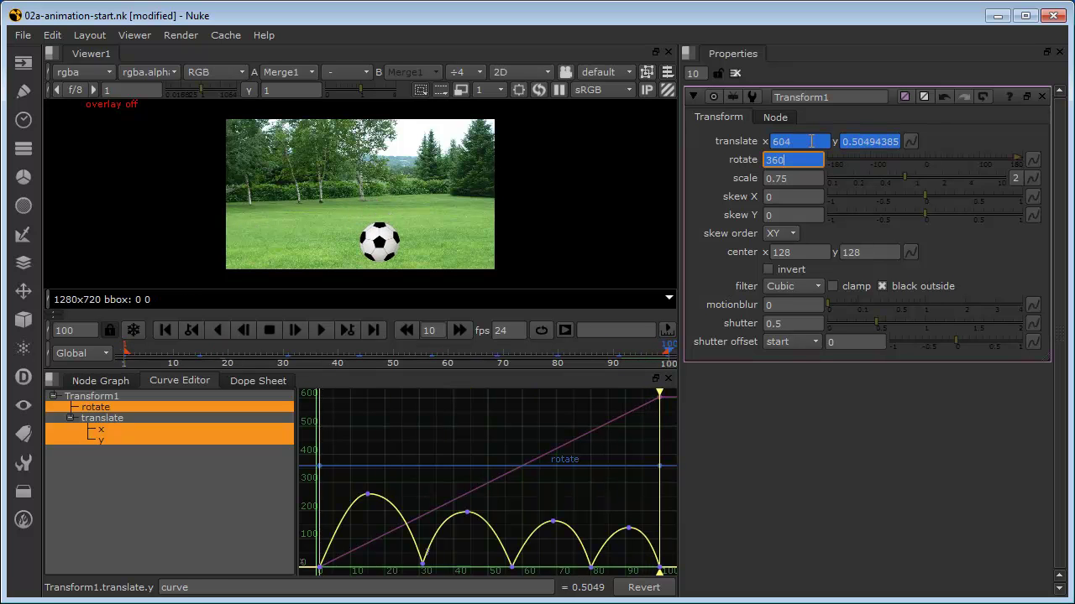
pyautogui.write('-')
pyautogui.press('Return')
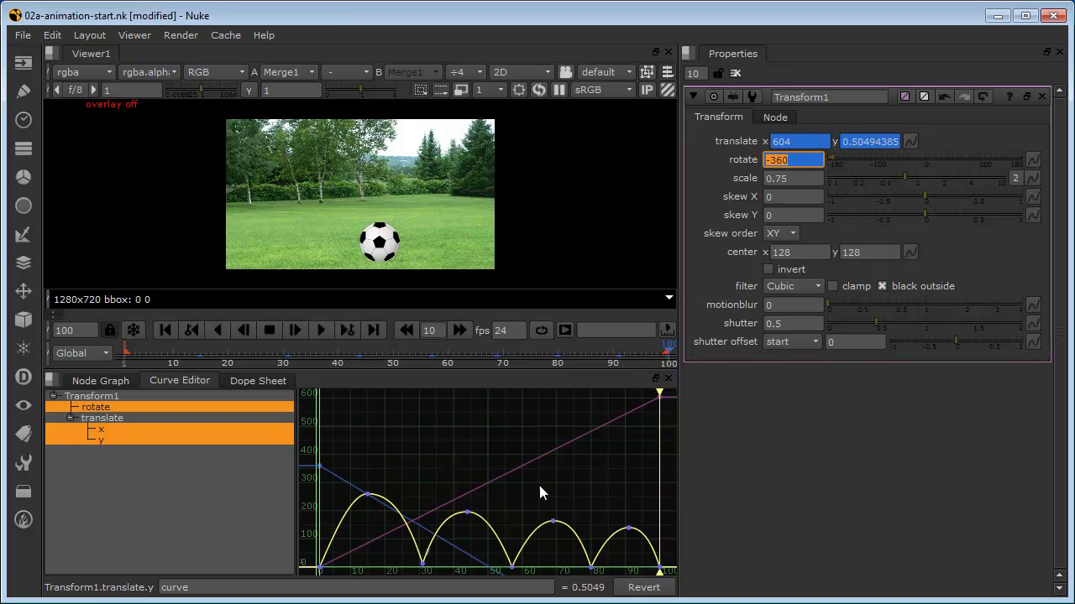
pyautogui.moveTo(166, 351)
pyautogui.mouseDown()
pyautogui.moveTo(283, 366)
pyautogui.moveTo(277, 384)
pyautogui.moveTo(122, 381)
pyautogui.moveTo(668, 399)
pyautogui.mouseUp()
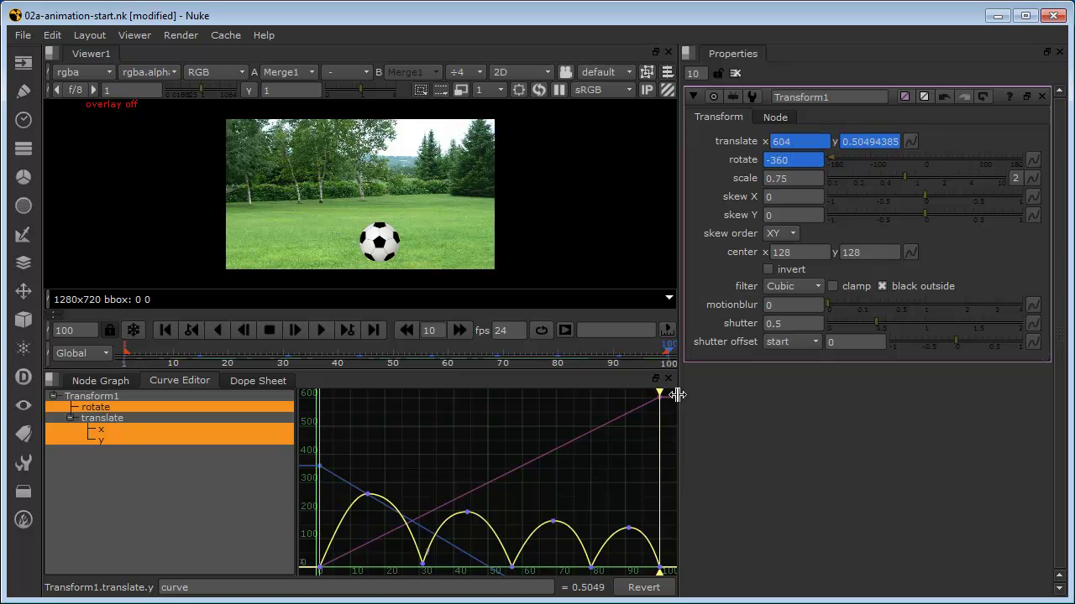
pyautogui.write('0')
pyautogui.press('Return')
pyautogui.click(240, 347)
pyautogui.moveTo(243, 348)
pyautogui.mouseDown()
pyautogui.moveTo(613, 376)
pyautogui.moveTo(105, 366)
pyautogui.mouseUp()
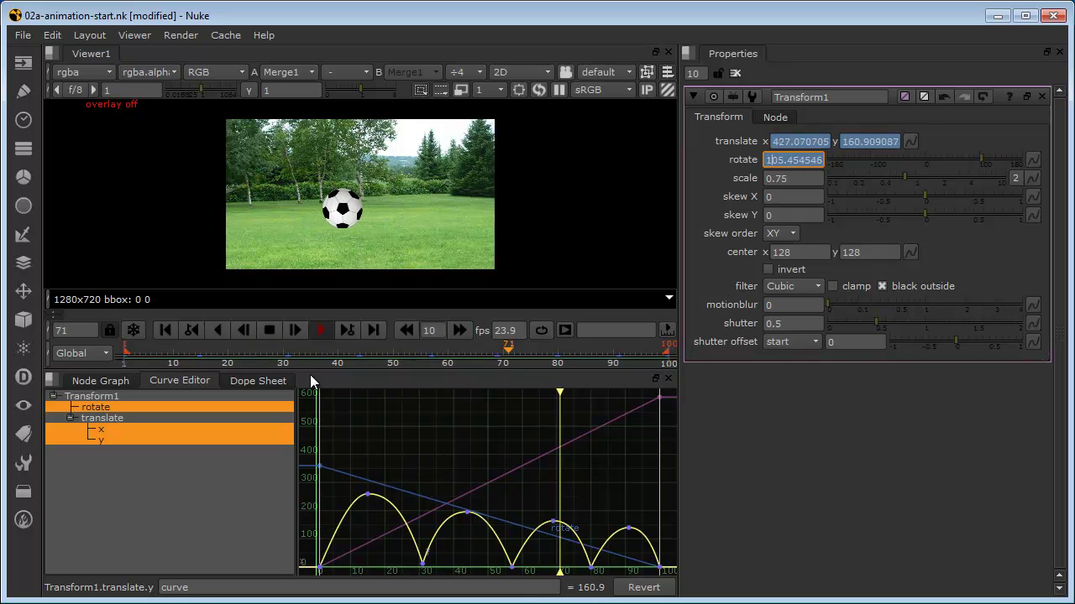
pyautogui.click(270, 328)
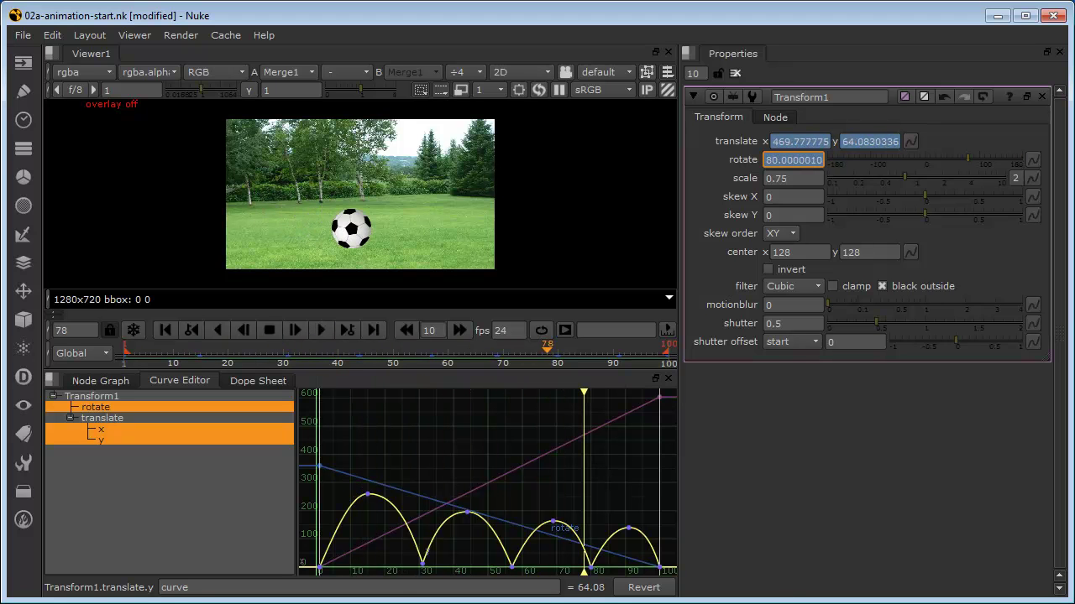